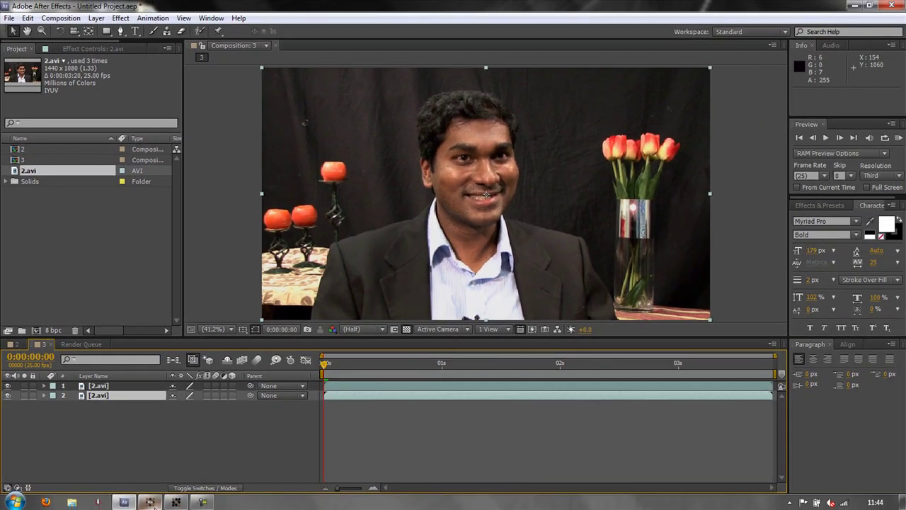
# Switch to mocha AE and compare its parameter tabs with those of mocha Pro, leaving mocha Pro minimized
pyautogui.moveTo(175, 504)
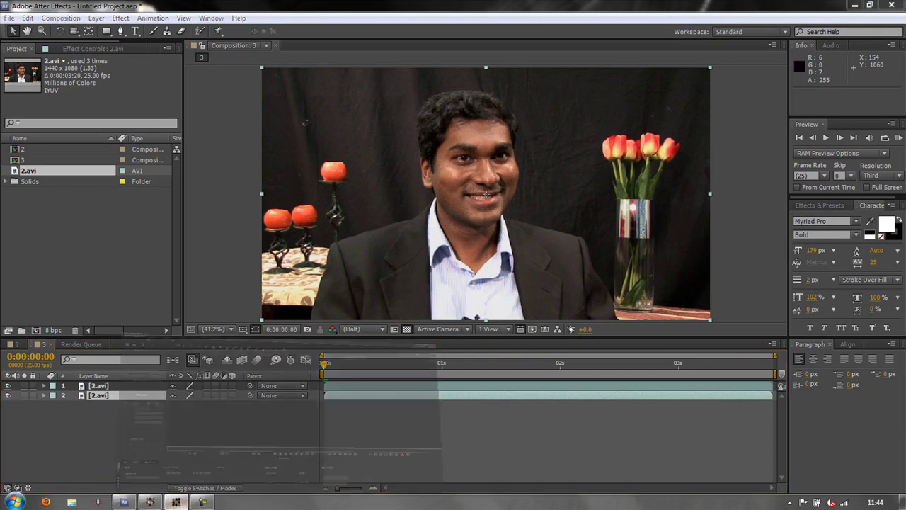
pyautogui.click(205, 481)
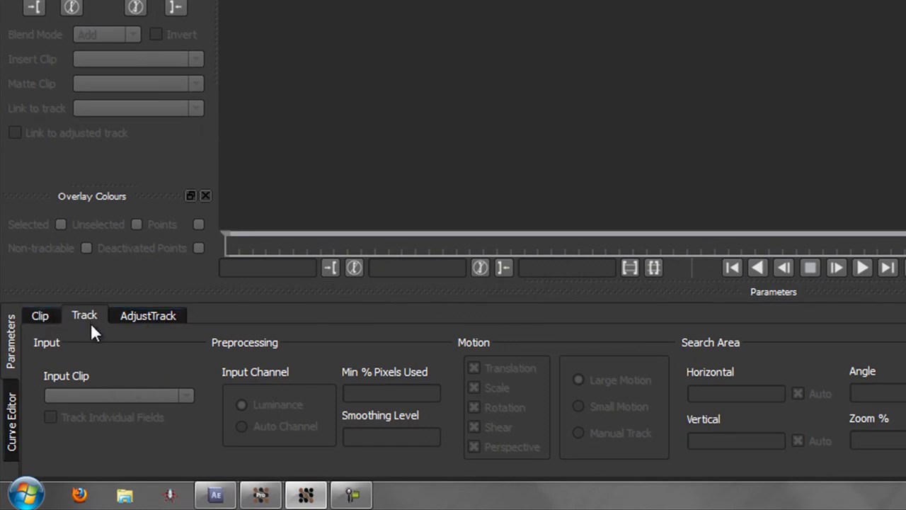
pyautogui.click(261, 493)
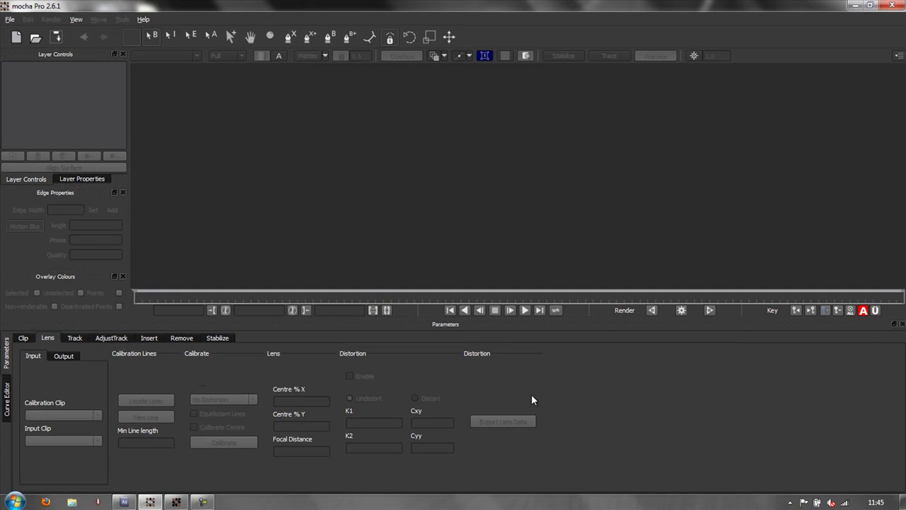
pyautogui.click(856, 6)
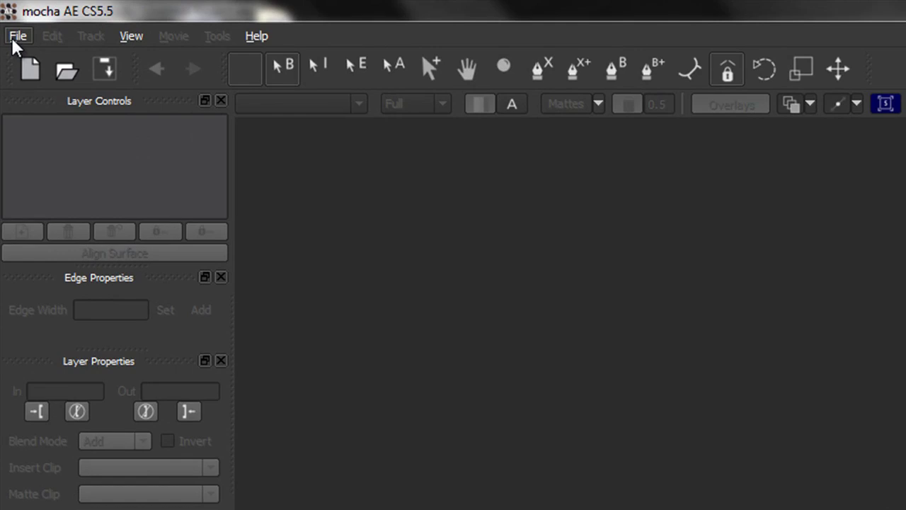
# Examine the output, clip caching and software update settings in the preferences and accept them
pyautogui.click(16, 36)
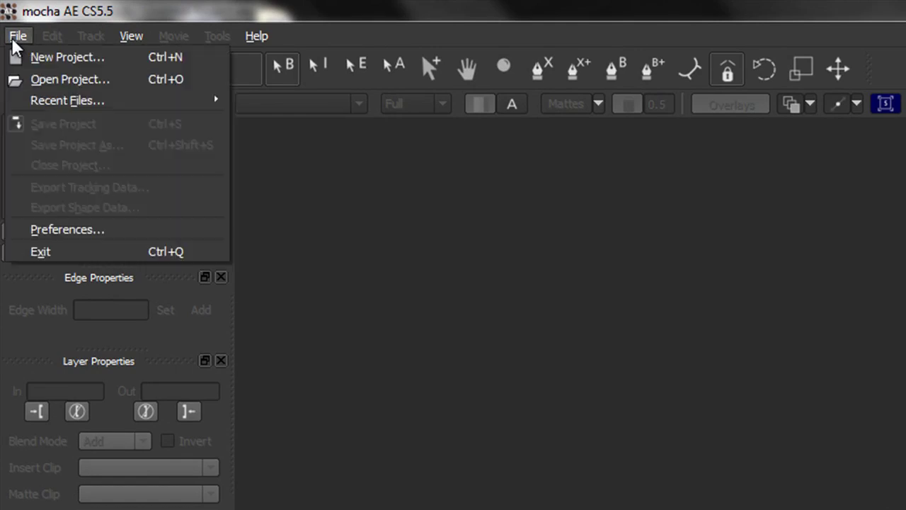
pyautogui.click(44, 233)
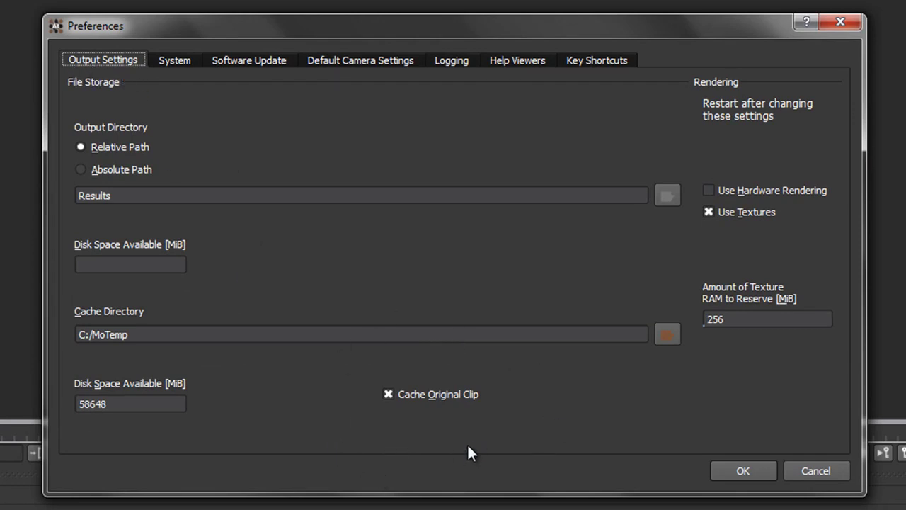
pyautogui.click(387, 394)
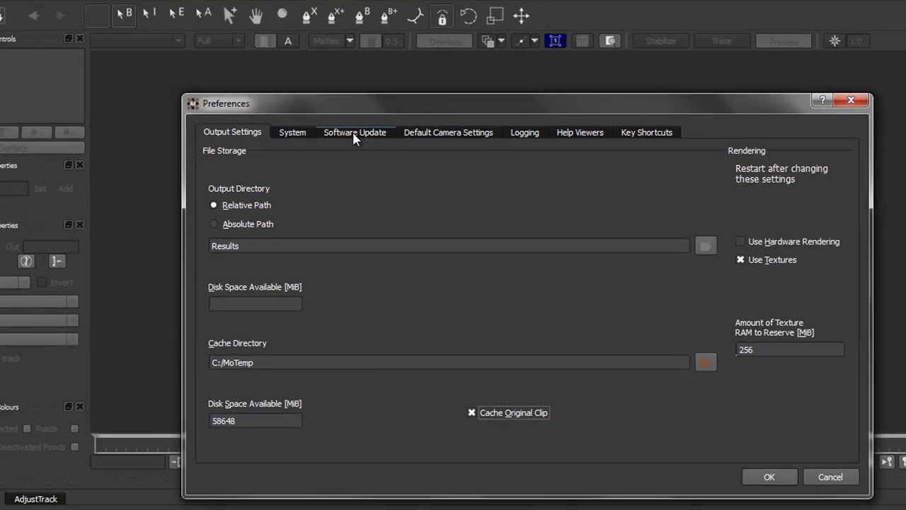
pyautogui.click(353, 134)
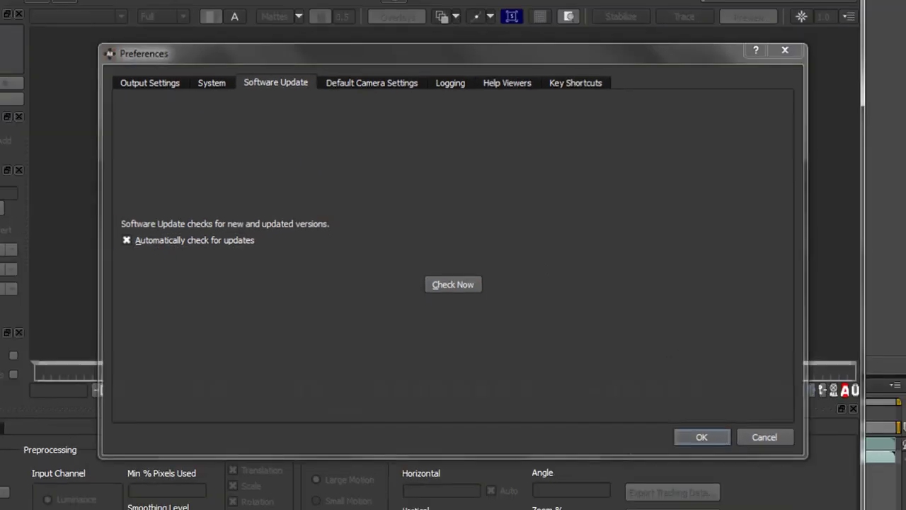
pyautogui.click(761, 470)
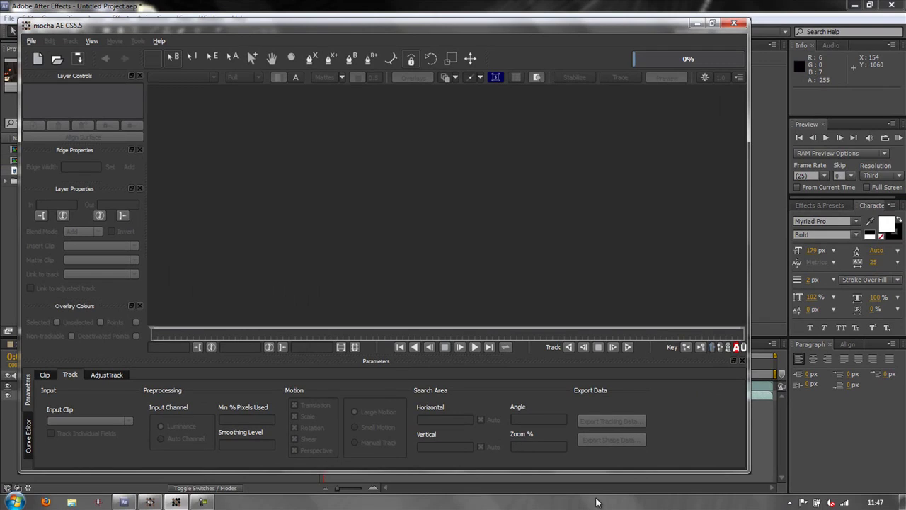
# Maximize the mocha AE window and start a new project with the clip 2.avi imported from the desktop
pyautogui.click(712, 24)
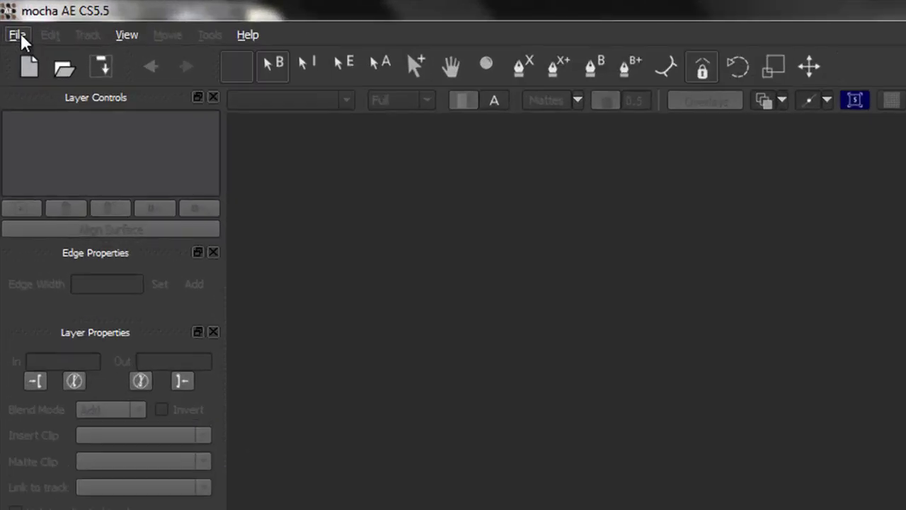
pyautogui.click(11, 19)
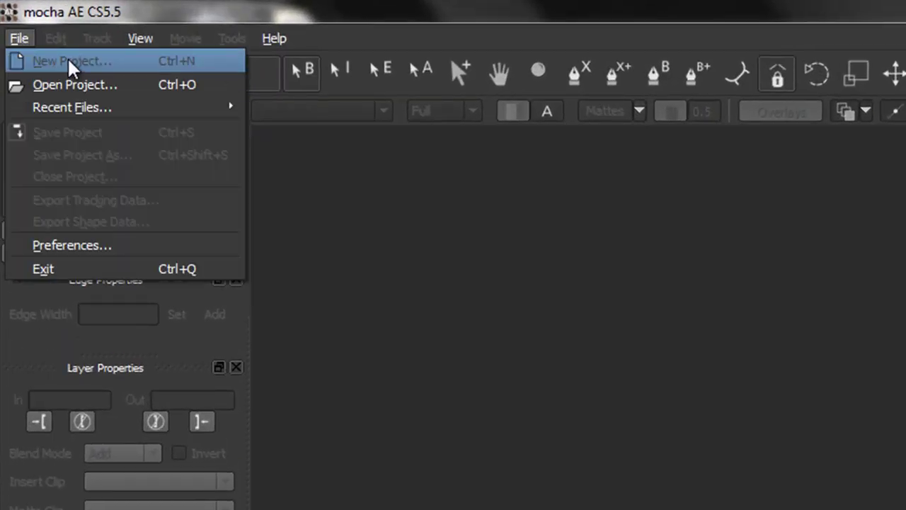
pyautogui.press('Escape')
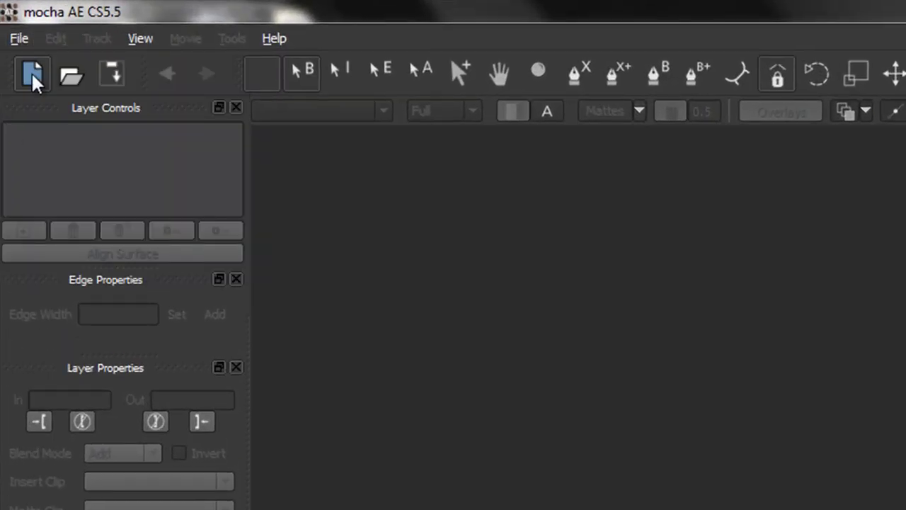
pyautogui.click(33, 77)
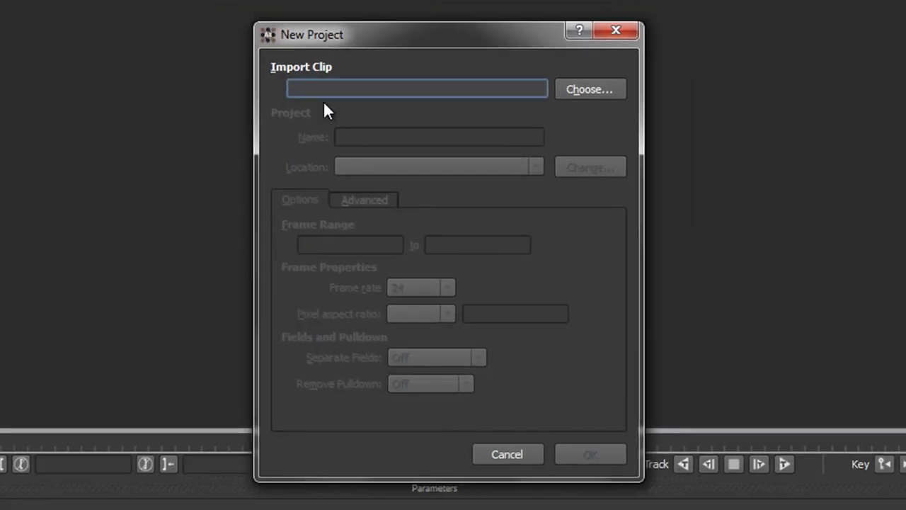
pyautogui.click(600, 94)
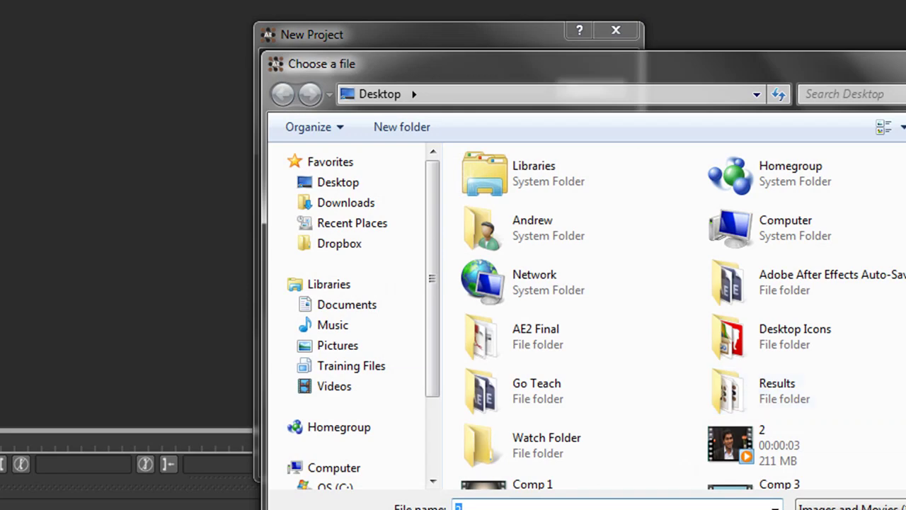
pyautogui.doubleClick(744, 447)
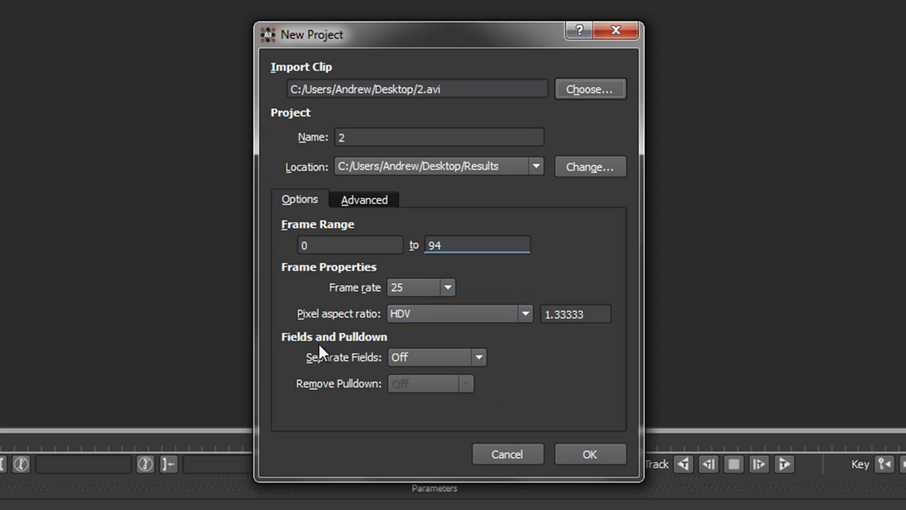
# Separate the fields as Upper field first, check the advanced options, and create the project, overwriting the existing 2.mocha file
pyautogui.click(479, 356)
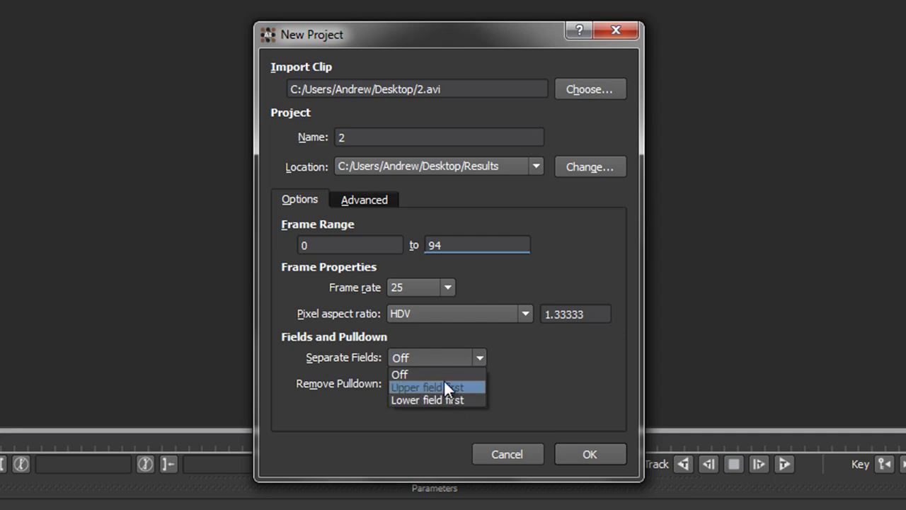
pyautogui.click(444, 385)
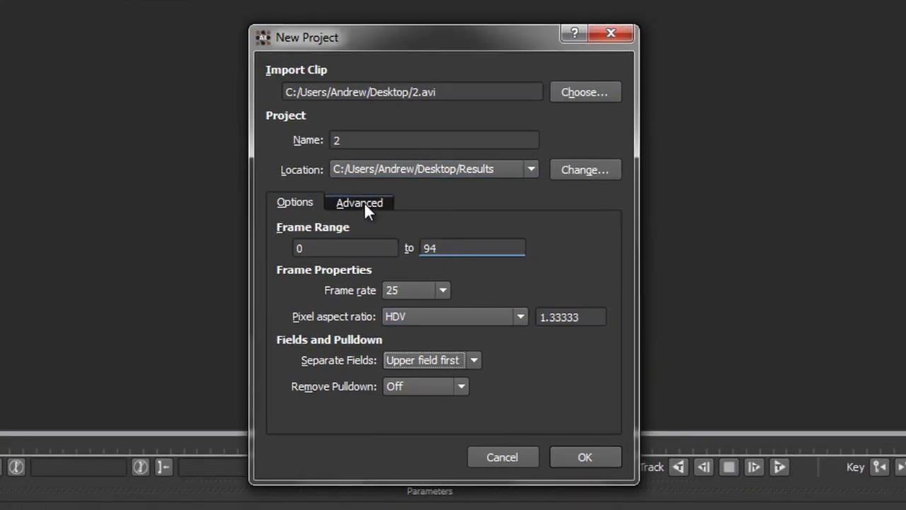
pyautogui.click(364, 202)
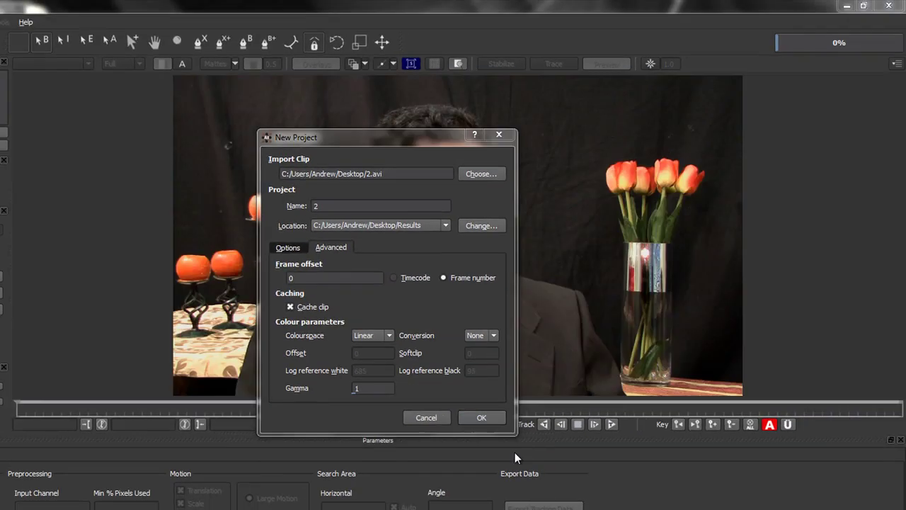
pyautogui.click(543, 444)
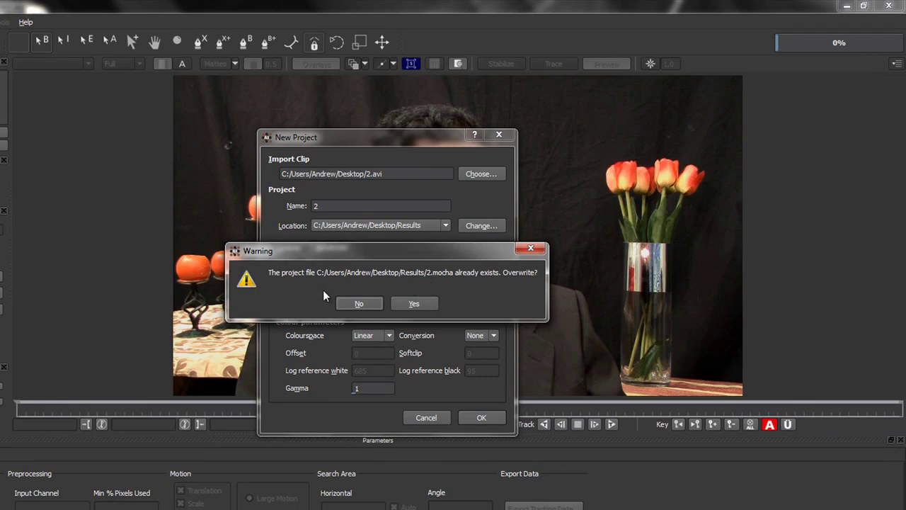
pyautogui.click(416, 304)
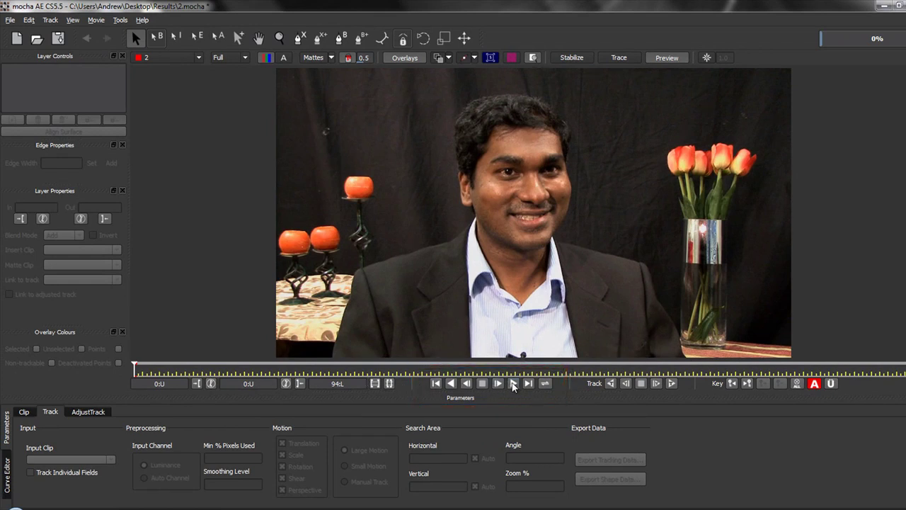
# Play the imported clip through, stop playback and return to the first frame
pyautogui.click(513, 383)
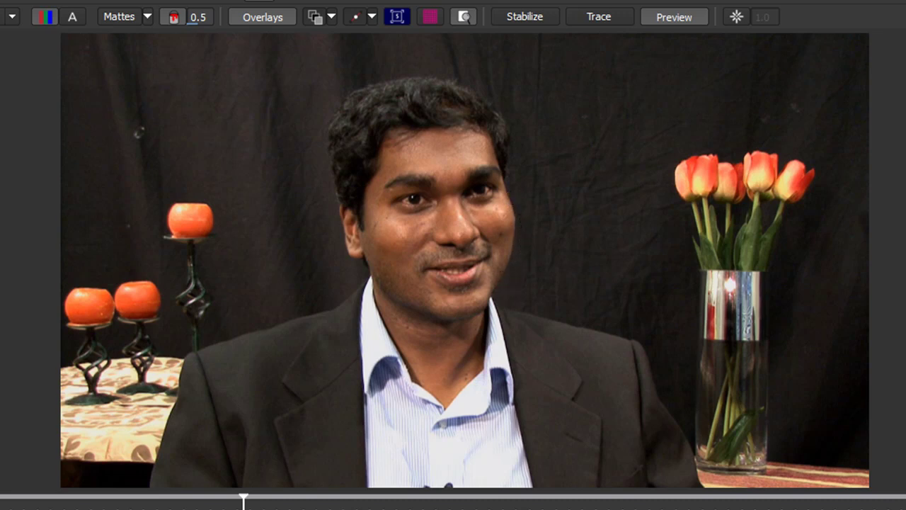
pyautogui.press('space')
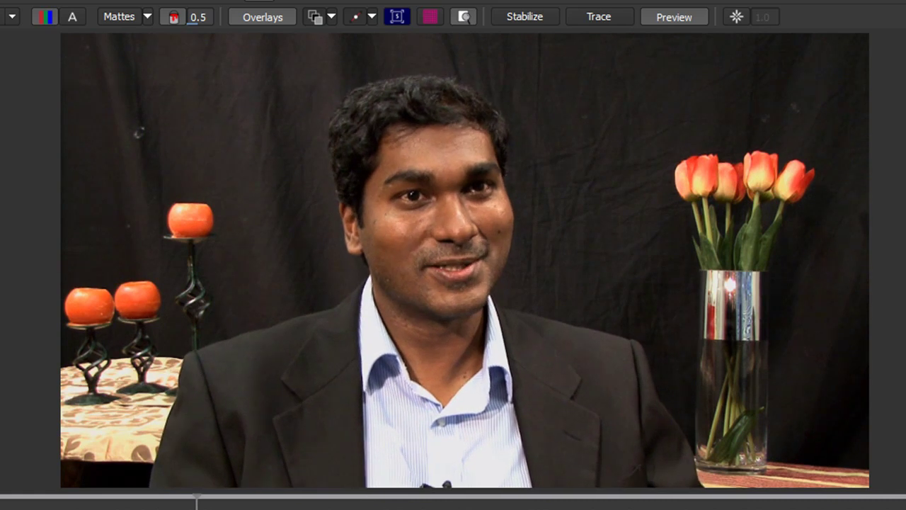
pyautogui.press('space')
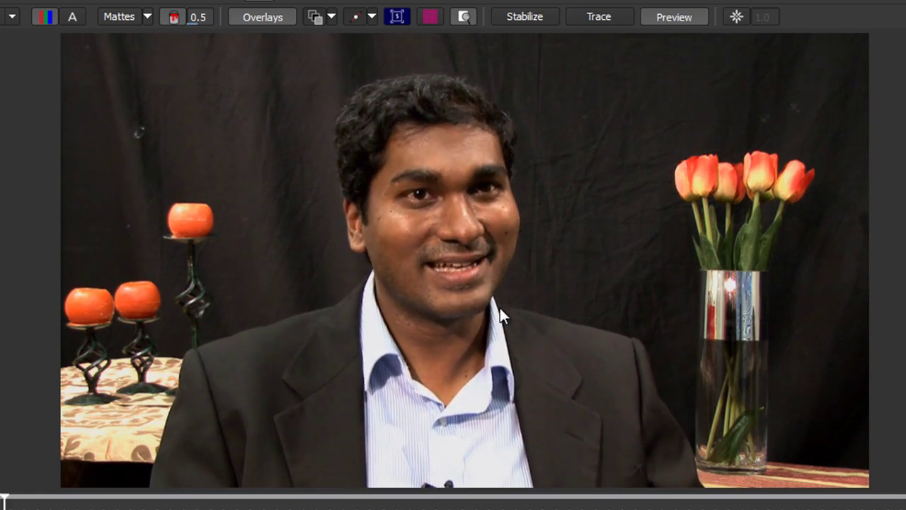
pyautogui.click(4, 497)
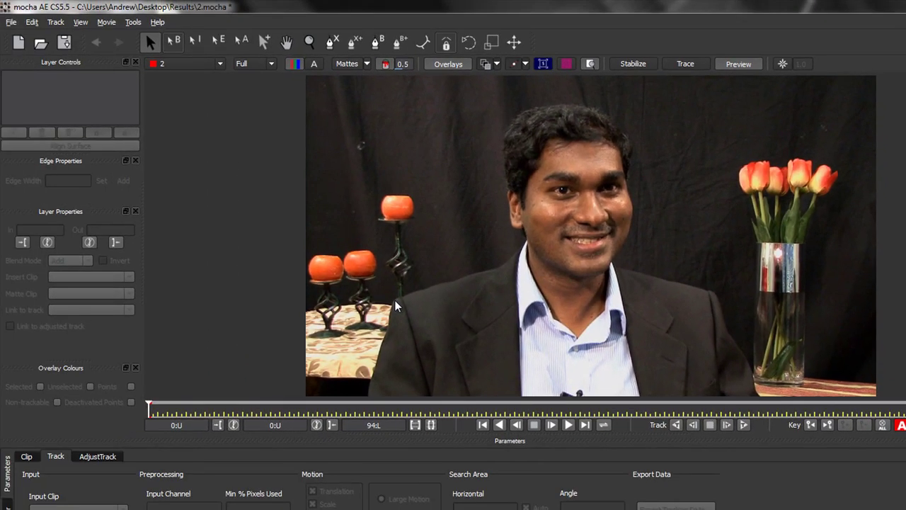
# Examine the candles and jacket by zooming in and out, and fit the whole frame back in the viewer
pyautogui.press('z')
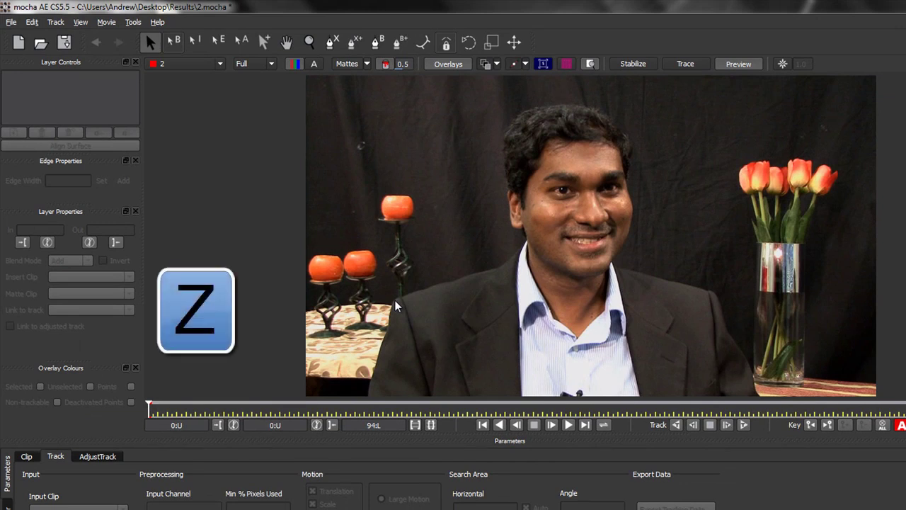
pyautogui.moveTo(396, 301); pyautogui.dragTo(411, 310)
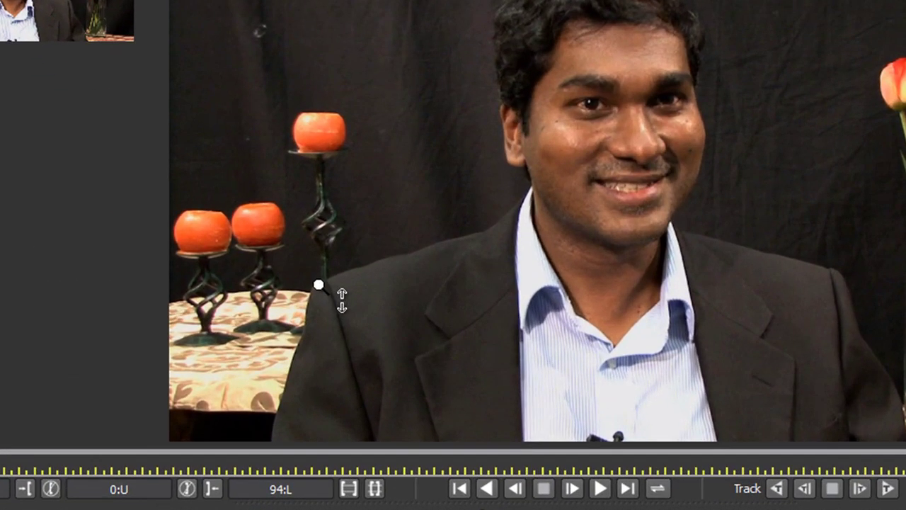
pyautogui.moveTo(319, 284); pyautogui.dragTo(356, 49)
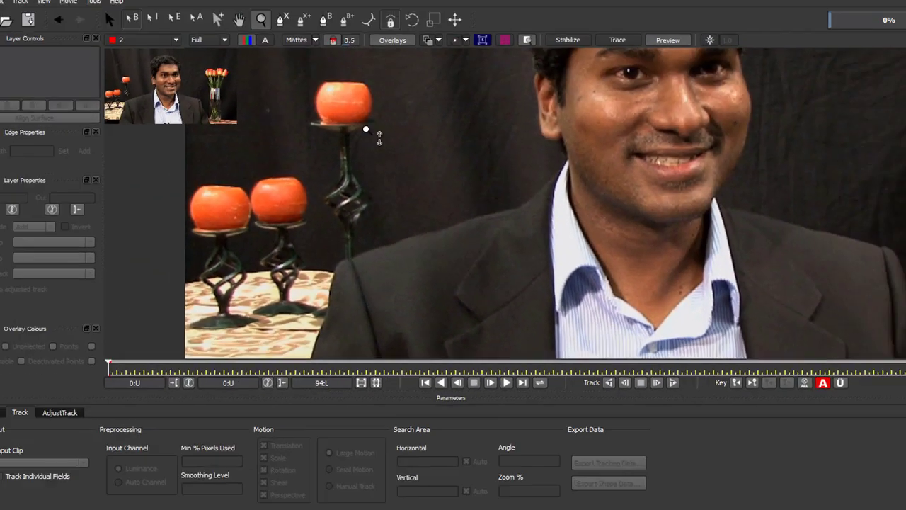
pyautogui.moveTo(366, 130); pyautogui.dragTo(348, 87)
pyautogui.press('s')
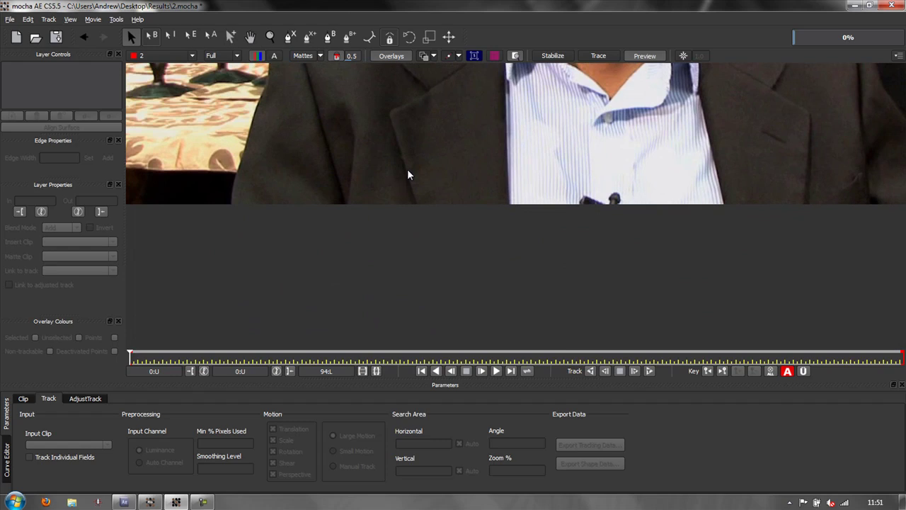
pyautogui.press('z')
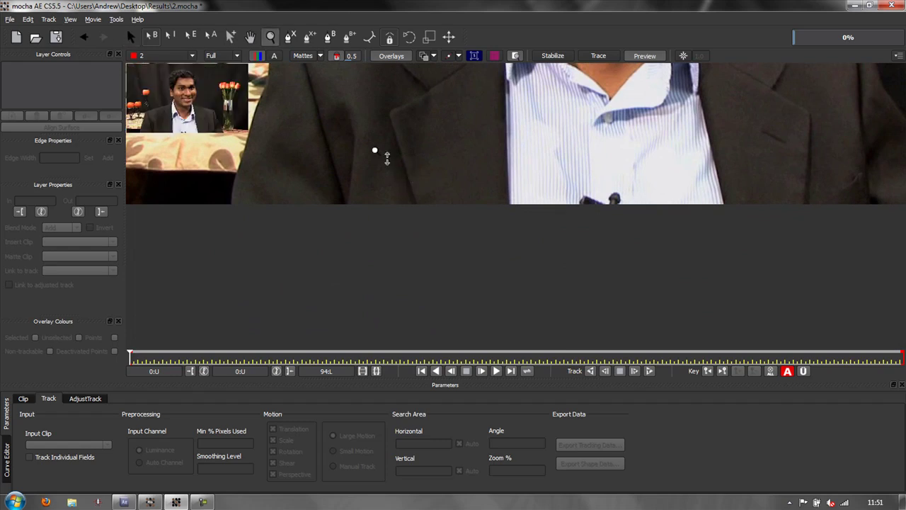
pyautogui.press('f')
pyautogui.press('s')
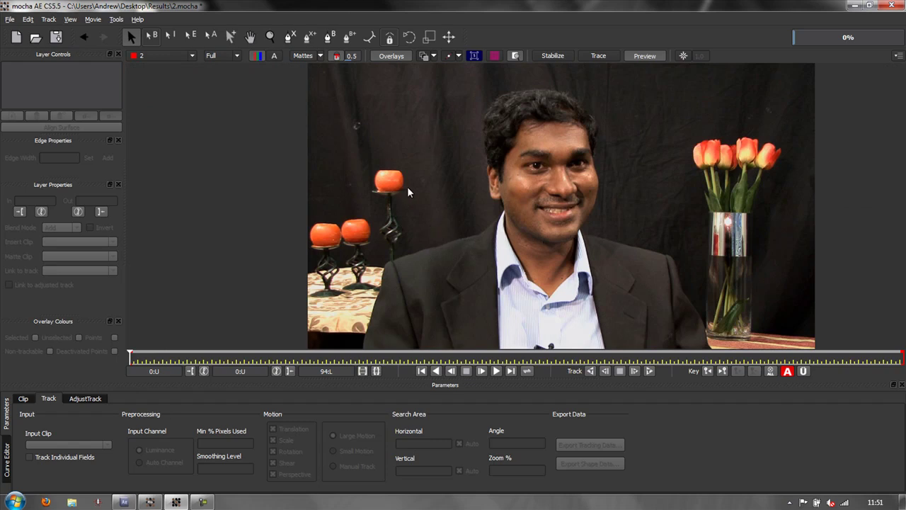
# Pan across the frame and zoom in closely on the tall candle holder
pyautogui.press('x')
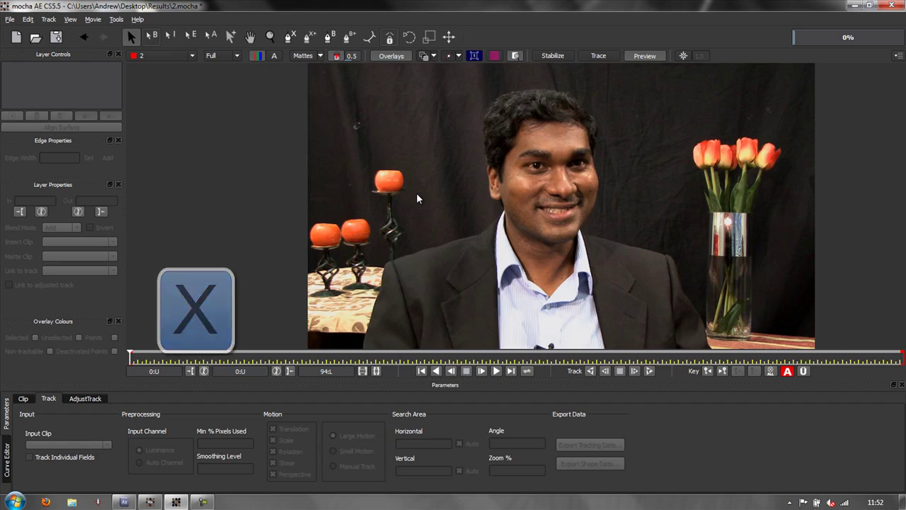
pyautogui.moveTo(509, 192); pyautogui.dragTo(486, 190)
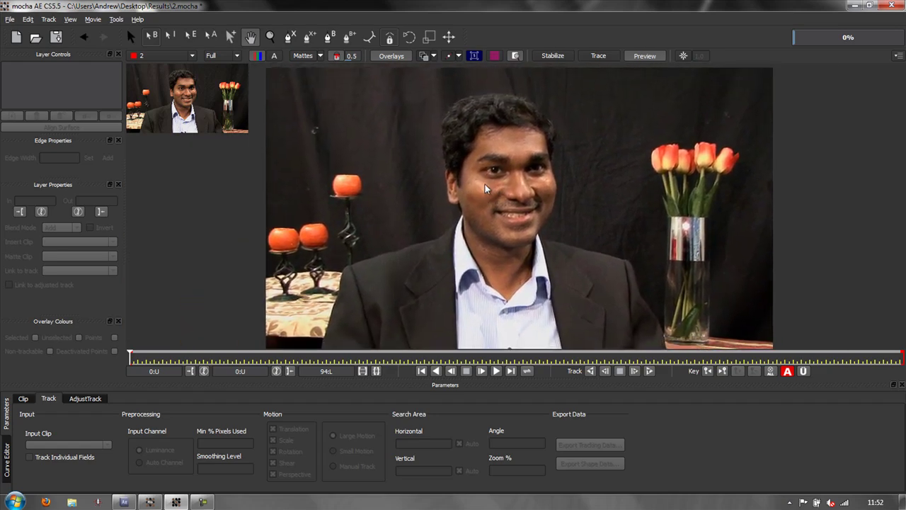
pyautogui.press('z')
pyautogui.moveTo(368, 231); pyautogui.dragTo(431, 238)
pyautogui.press('h')
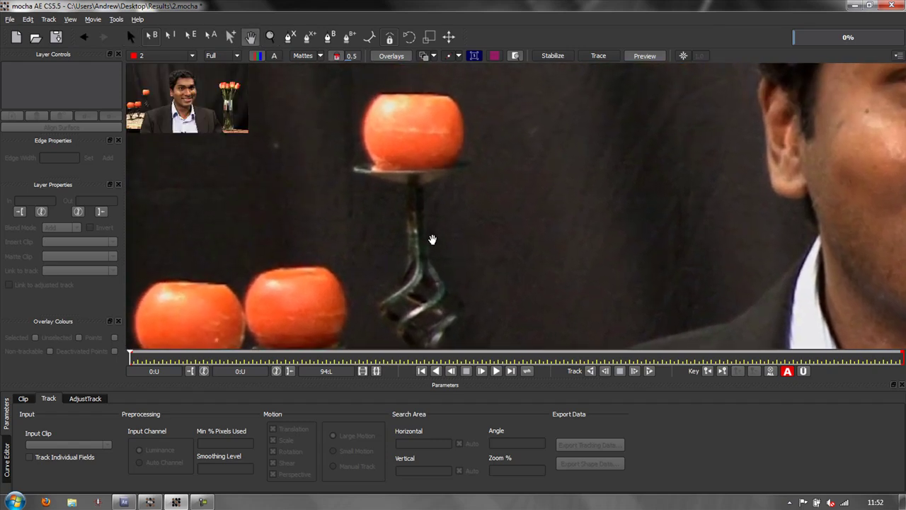
pyautogui.press('s')
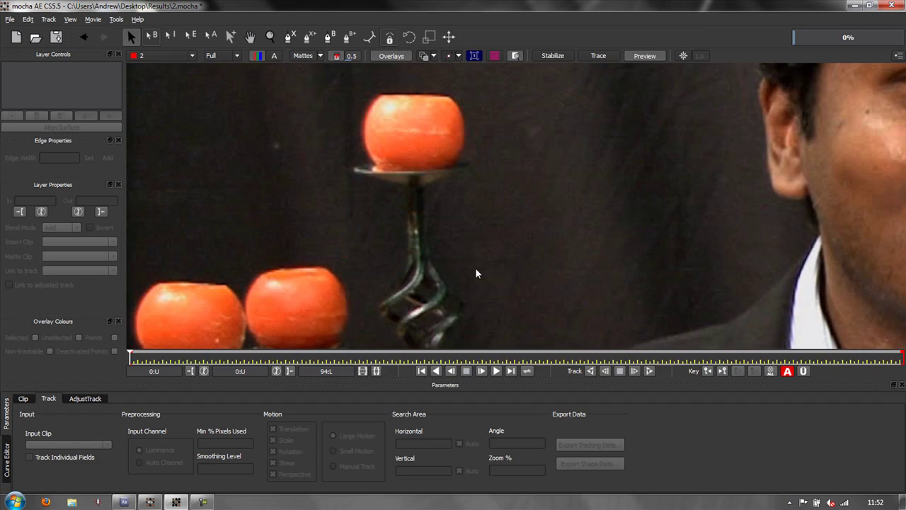
# Draw a closed four-point X-spline over the left part of the tall candle and its dish
pyautogui.click(289, 39)
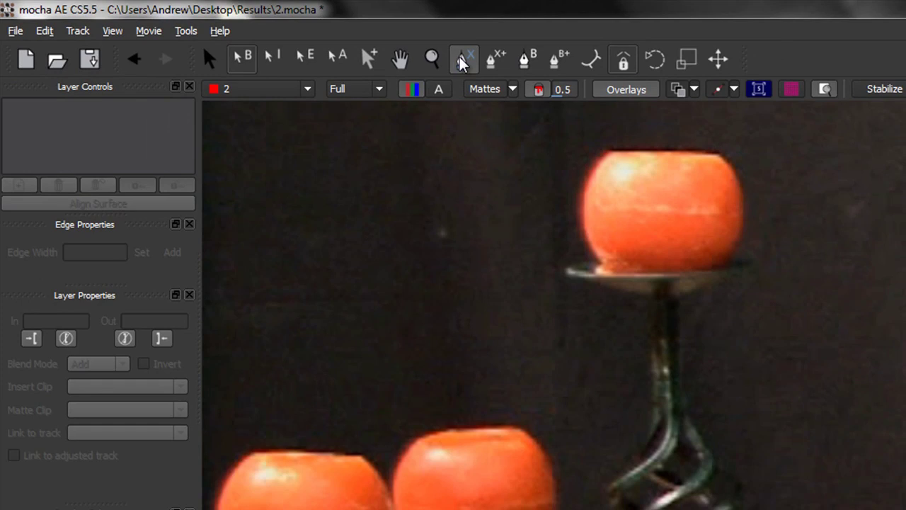
pyautogui.click(461, 60)
pyautogui.click(647, 300)
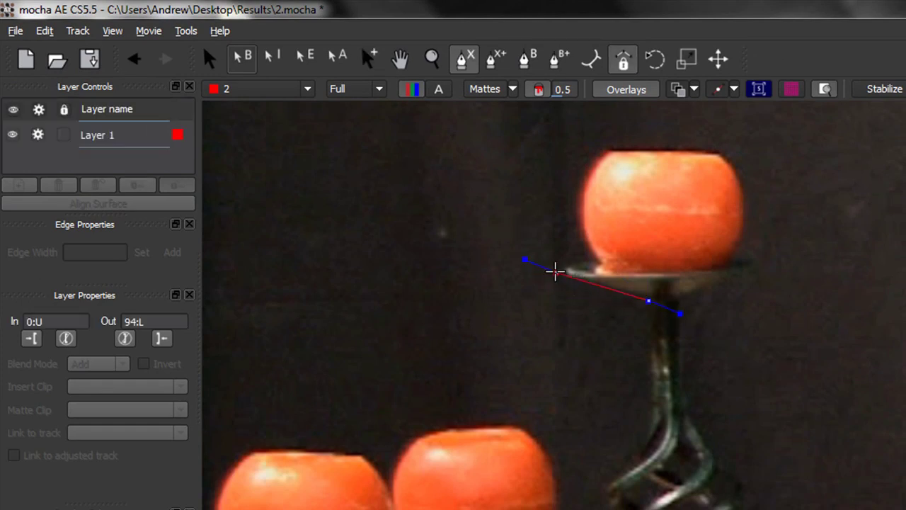
pyautogui.click(561, 271)
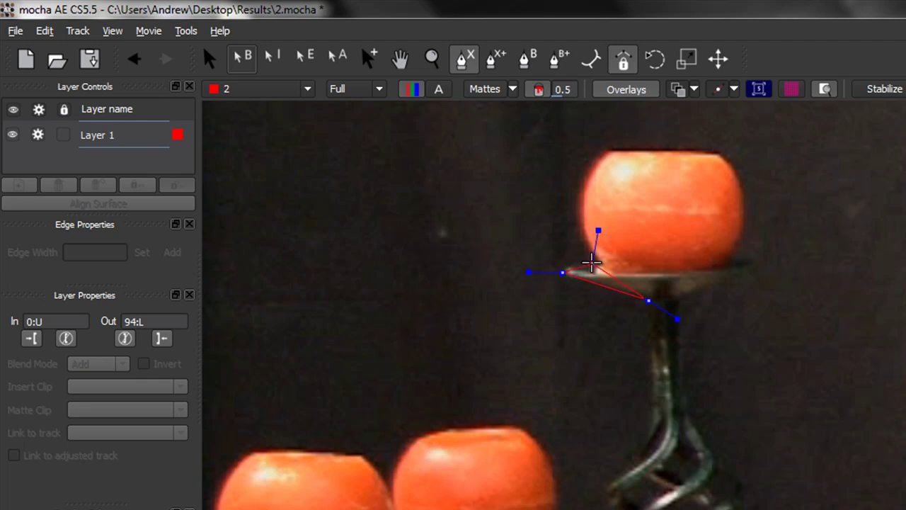
pyautogui.click(596, 266)
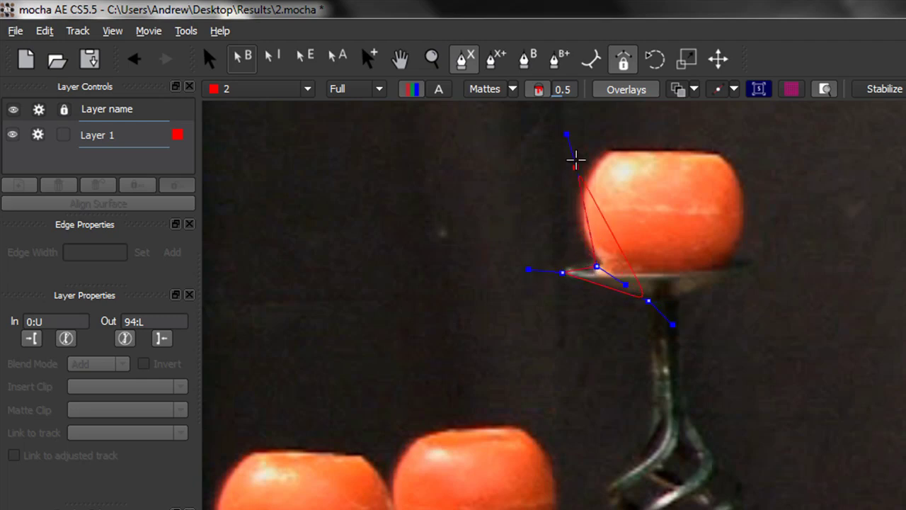
pyautogui.click(603, 145)
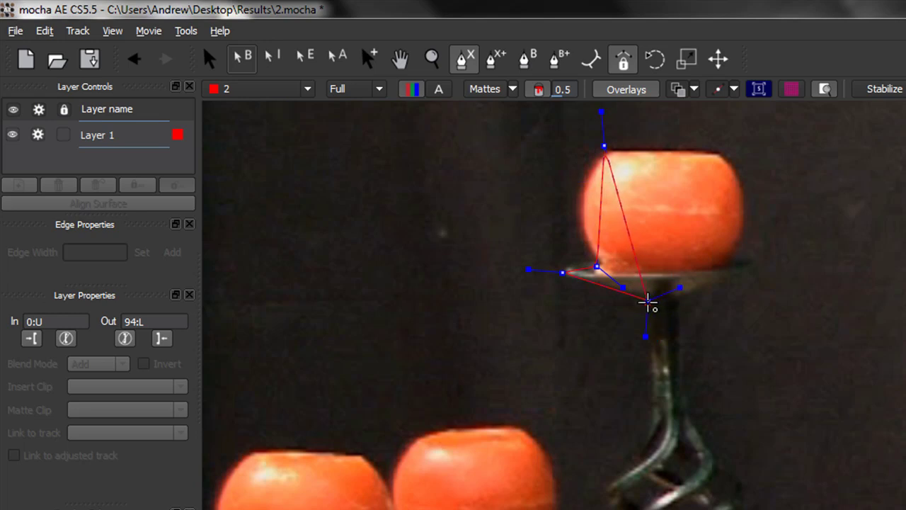
pyautogui.click(648, 301)
# Adjust the X-spline's handles at the candle base, candle top and dish edge to vary how tightly the curve follows each point
pyautogui.click(597, 267)
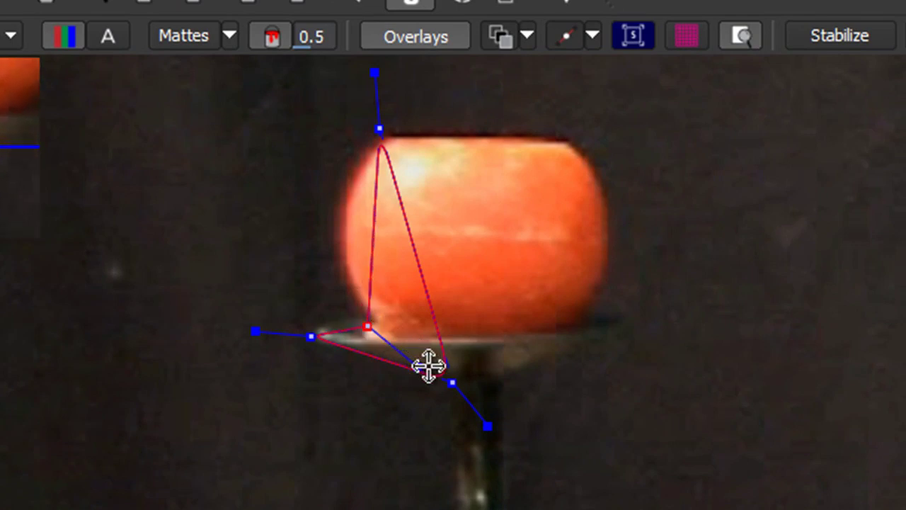
pyautogui.moveTo(406, 354)
pyautogui.mouseDown()
pyautogui.moveTo(432, 370)
pyautogui.moveTo(357, 317)
pyautogui.moveTo(434, 371)
pyautogui.moveTo(420, 359)
pyautogui.mouseUp()
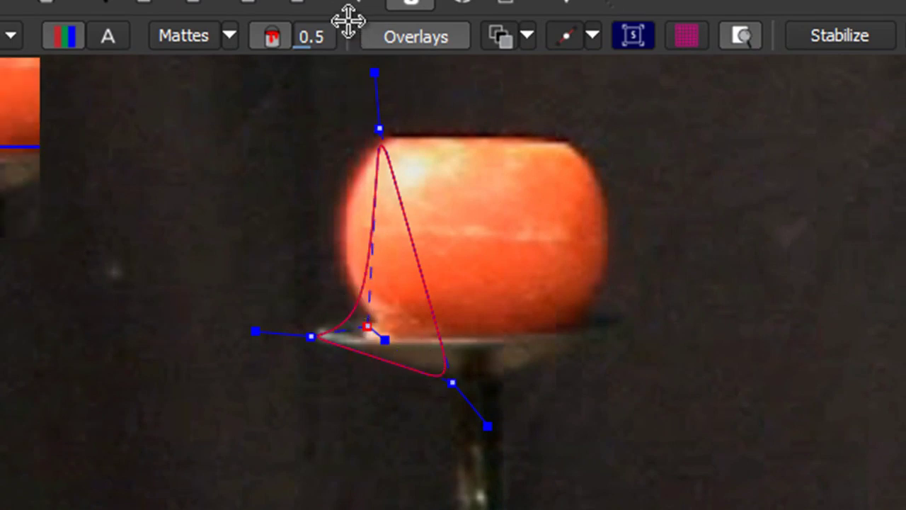
pyautogui.moveTo(380, 68); pyautogui.dragTo(393, 132)
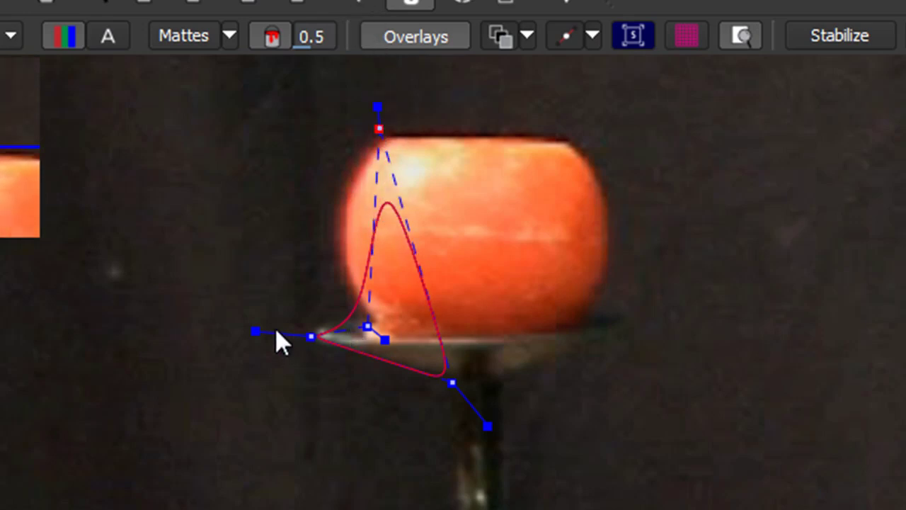
pyautogui.moveTo(256, 331); pyautogui.dragTo(245, 331)
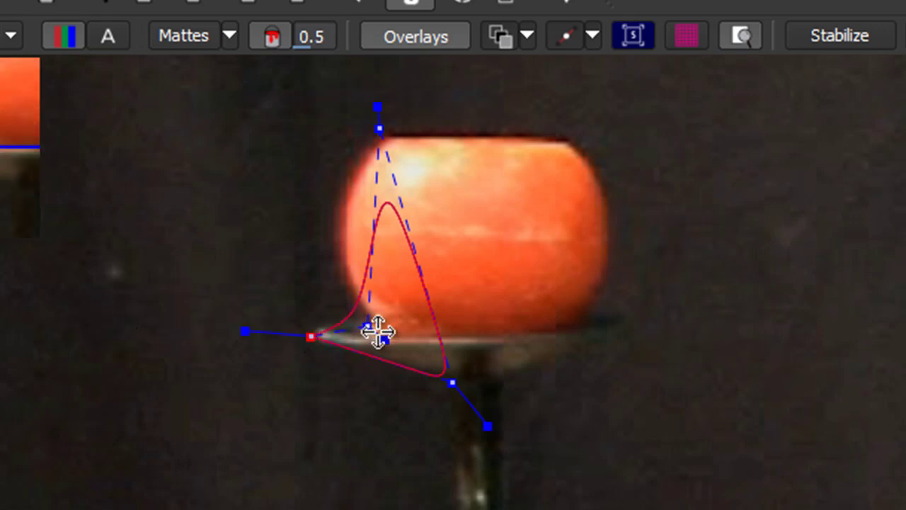
pyautogui.moveTo(376, 330); pyautogui.dragTo(367, 322)
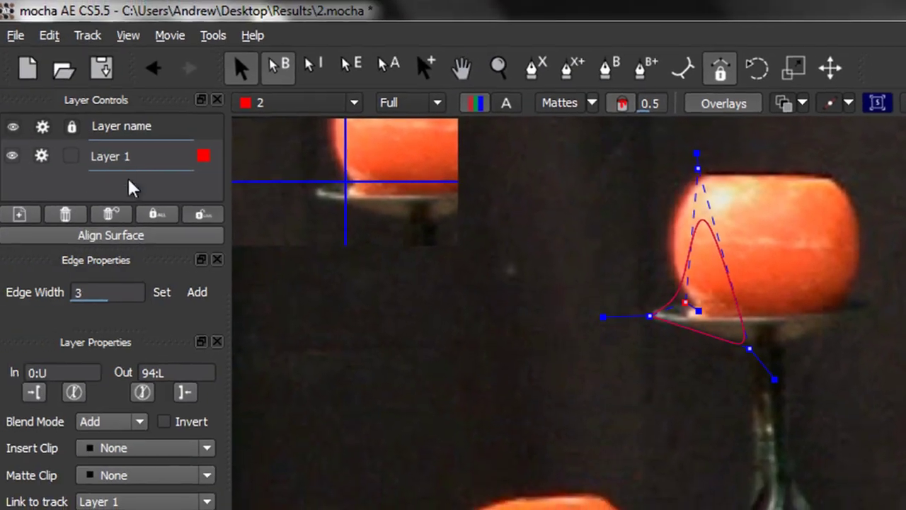
# Delete Layer 1 with its X-spline
pyautogui.click(117, 162)
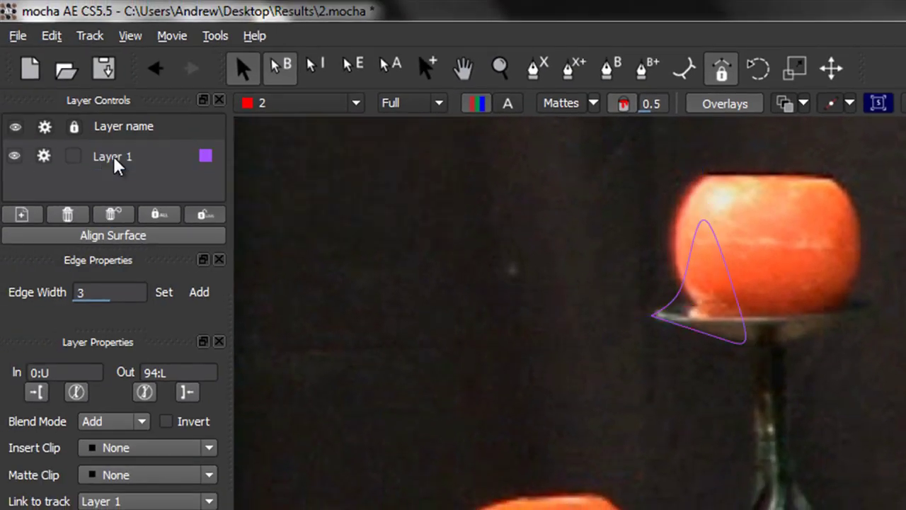
pyautogui.click(116, 163)
pyautogui.rightClick(117, 163)
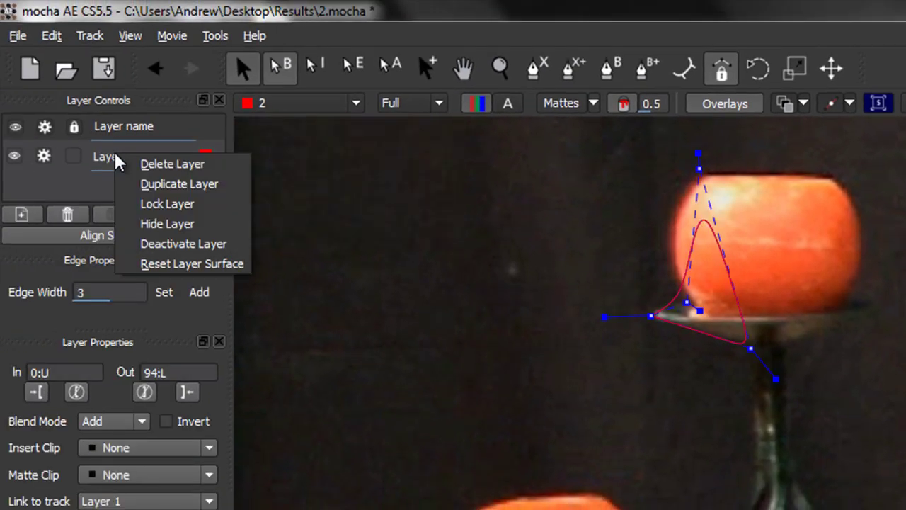
pyautogui.click(166, 163)
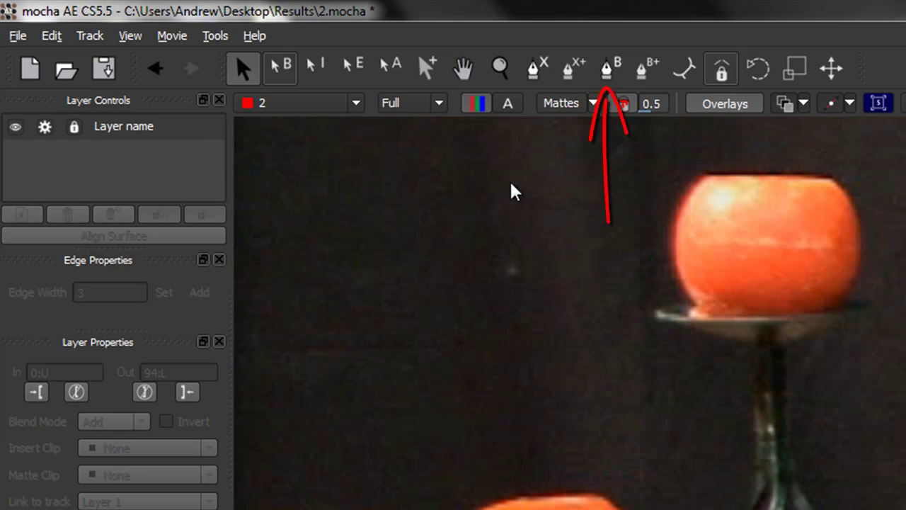
# Start a Bezier spline up the left side of the candle holder, placing points from the stem past the dish to the candle's top-left corner
pyautogui.click(607, 68)
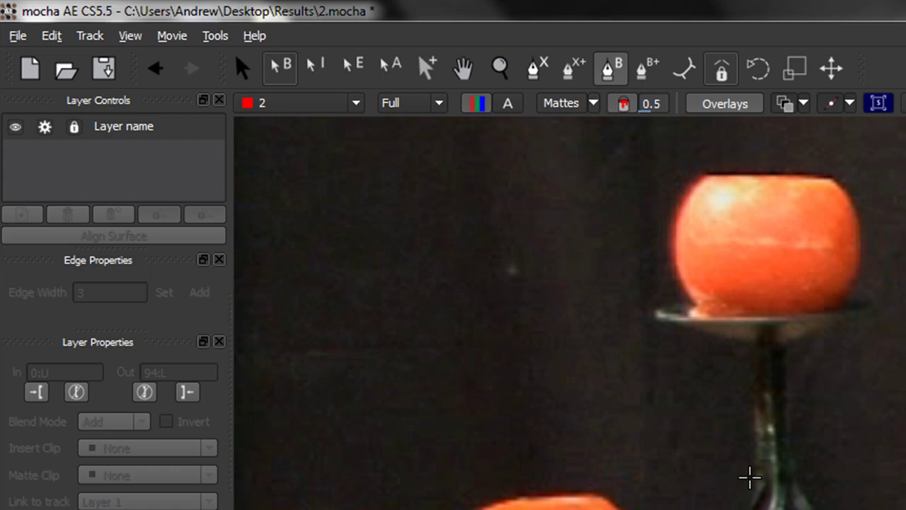
pyautogui.click(617, 76)
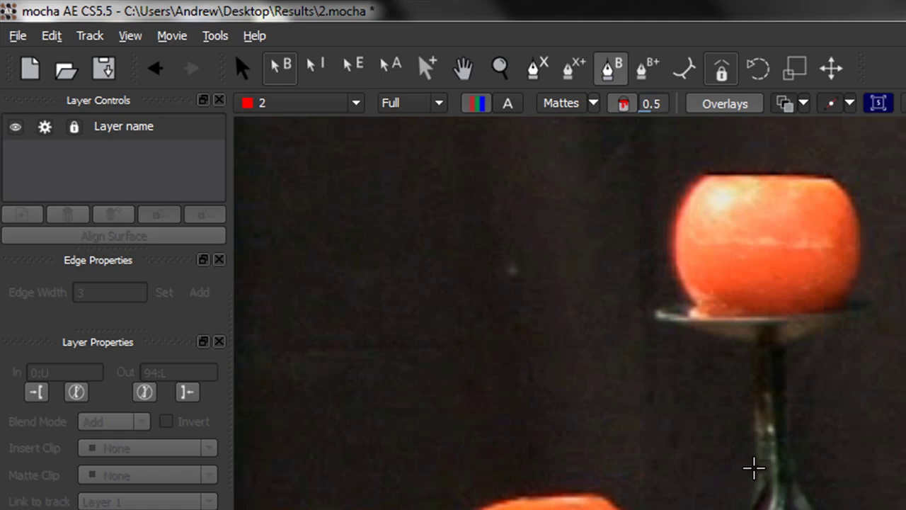
pyautogui.moveTo(754, 468); pyautogui.dragTo(750, 412)
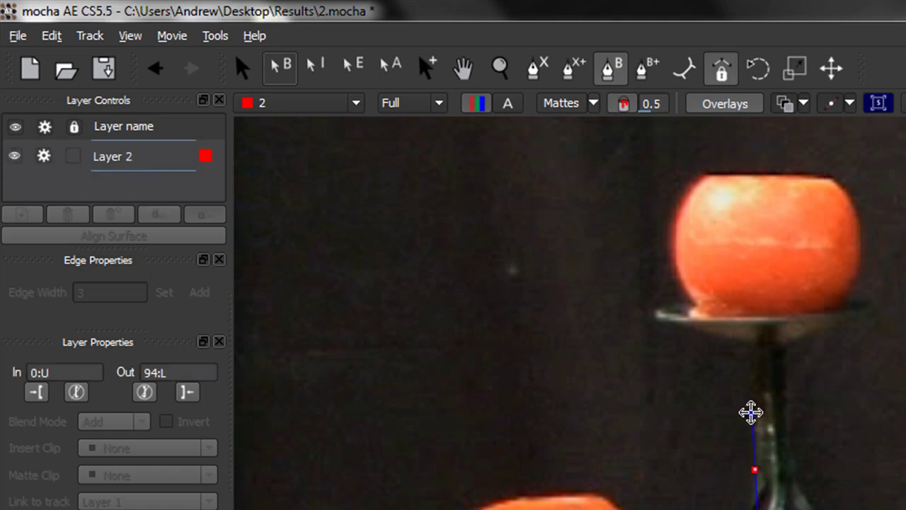
pyautogui.moveTo(751, 345); pyautogui.dragTo(720, 338)
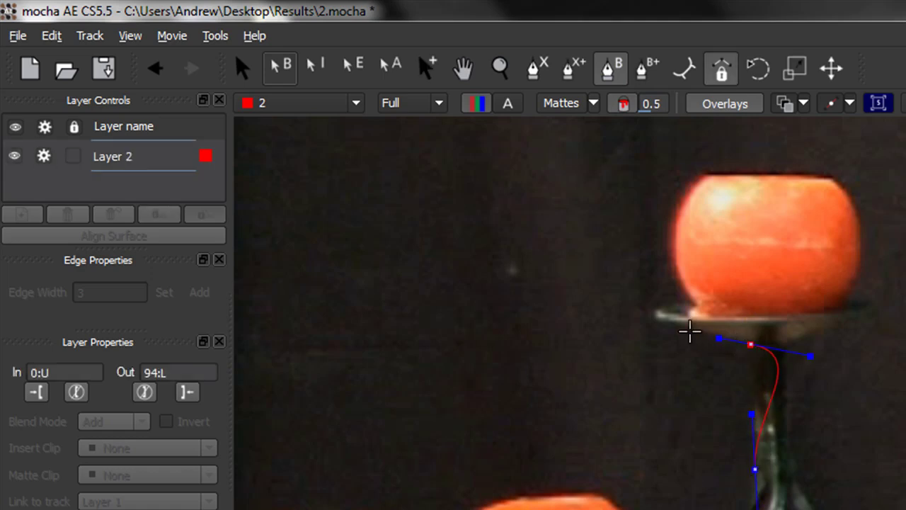
pyautogui.moveTo(655, 308); pyautogui.dragTo(671, 271)
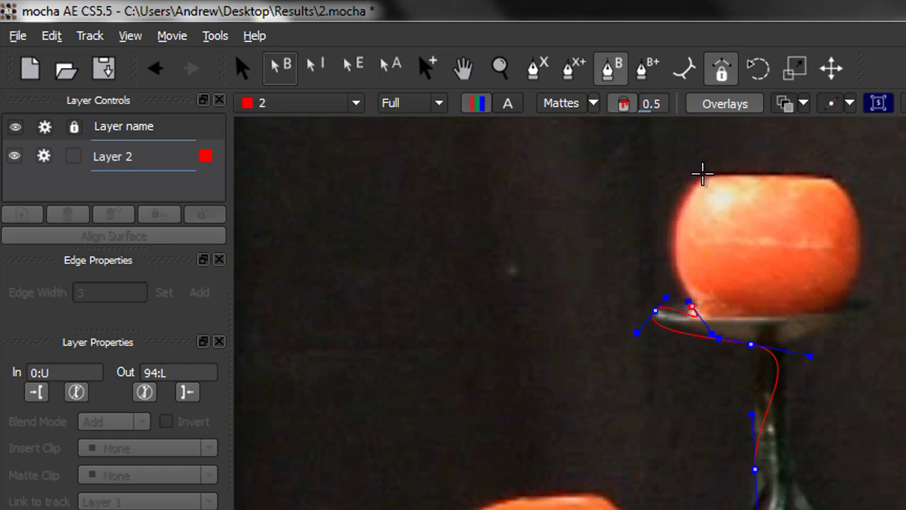
pyautogui.moveTo(704, 174); pyautogui.dragTo(763, 138)
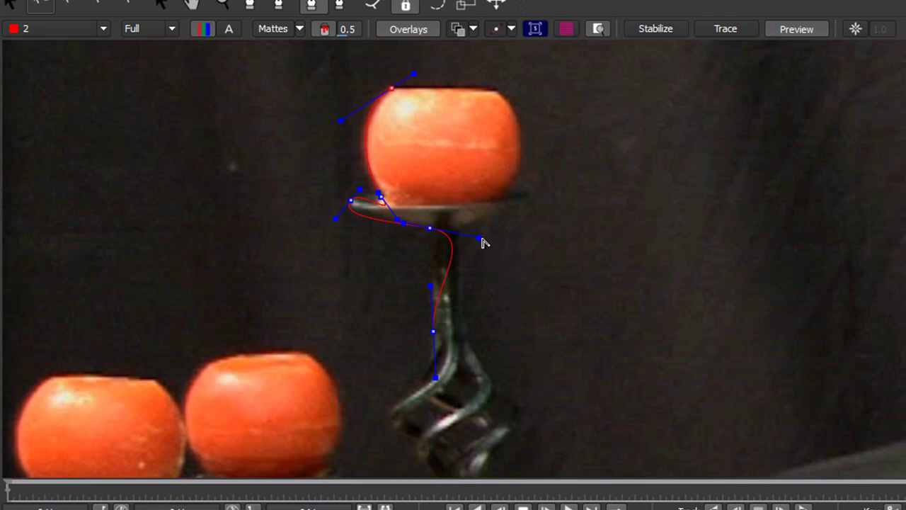
# Reshape the Bezier handles at the top of the stem and the dish's left tip so the curve follows the stem and the dish's underside
pyautogui.moveTo(483, 243); pyautogui.dragTo(439, 271)
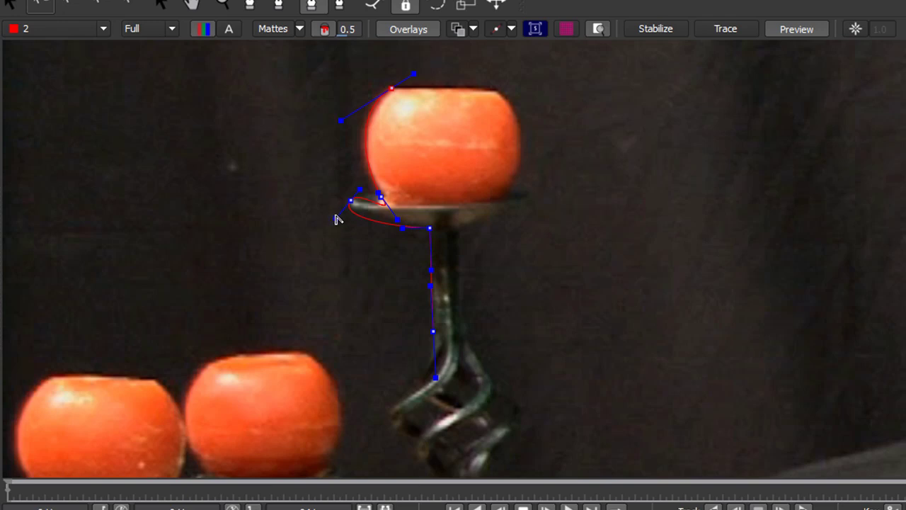
pyautogui.moveTo(339, 224); pyautogui.dragTo(360, 224)
pyautogui.moveTo(369, 201); pyautogui.dragTo(345, 168)
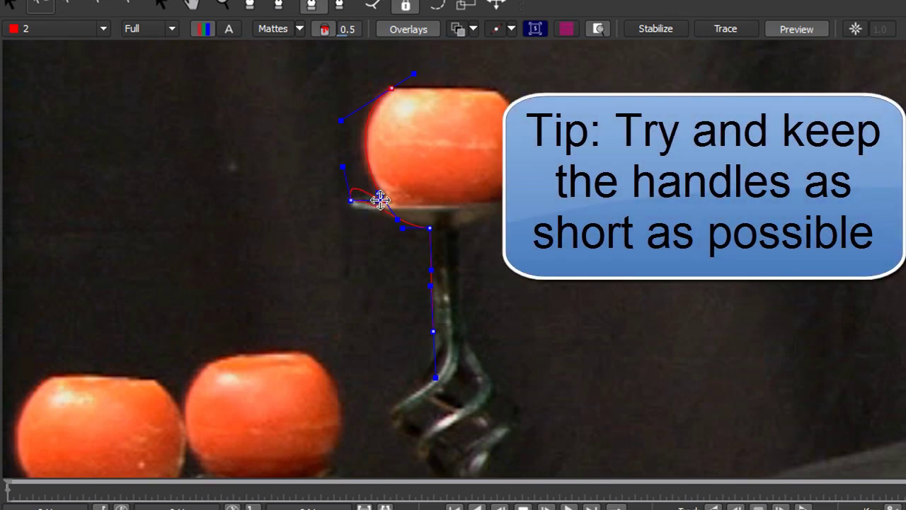
pyautogui.moveTo(381, 197); pyautogui.dragTo(353, 206)
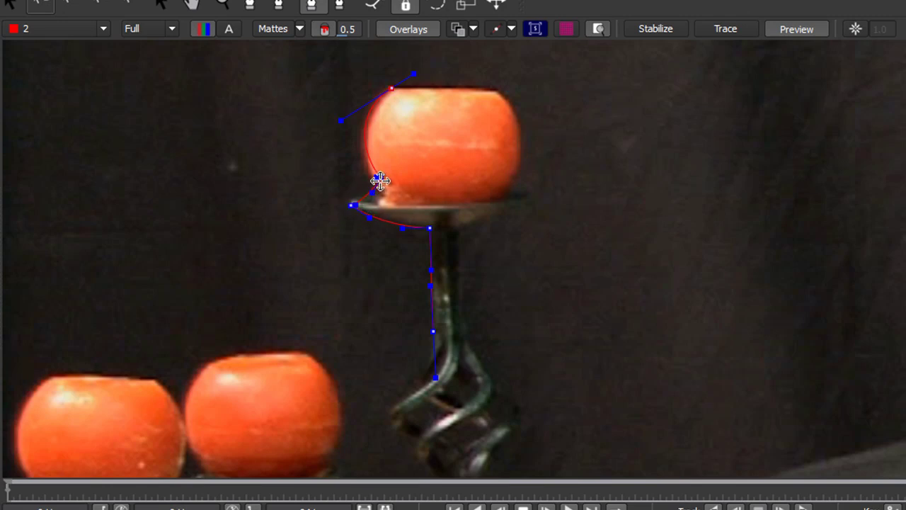
# Move the spline point at the candle's lower-left base to where candle and dish meet, and bend its handles along both edges
pyautogui.click(383, 175)
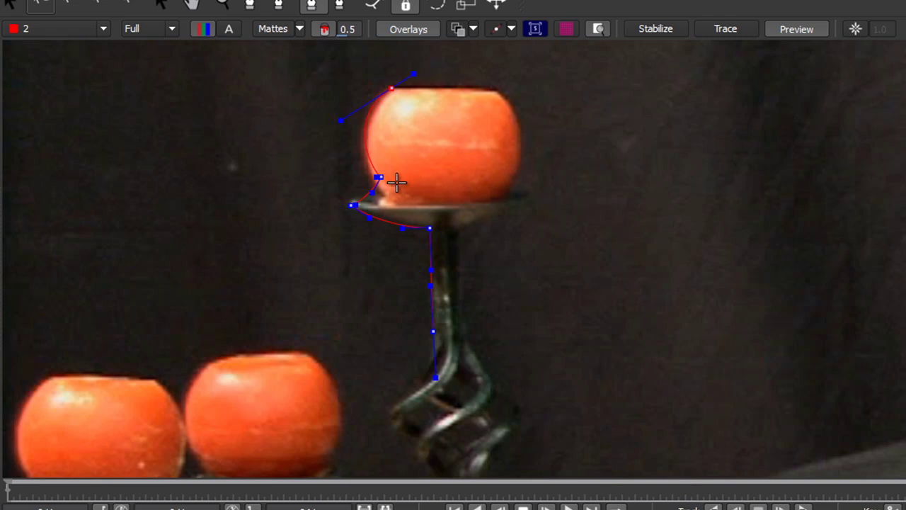
pyautogui.click(380, 177)
pyautogui.moveTo(380, 177); pyautogui.dragTo(382, 198)
pyautogui.click(370, 208)
pyautogui.click(373, 197)
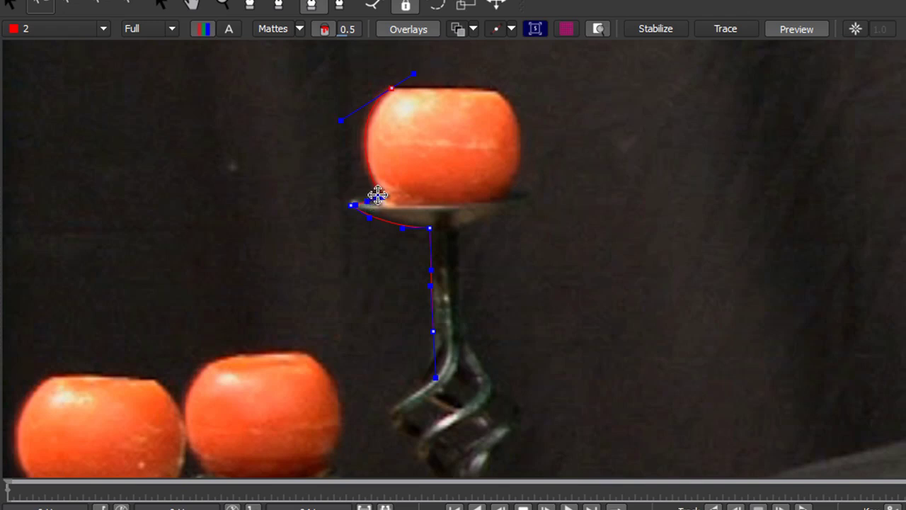
pyautogui.moveTo(373, 195); pyautogui.dragTo(370, 185)
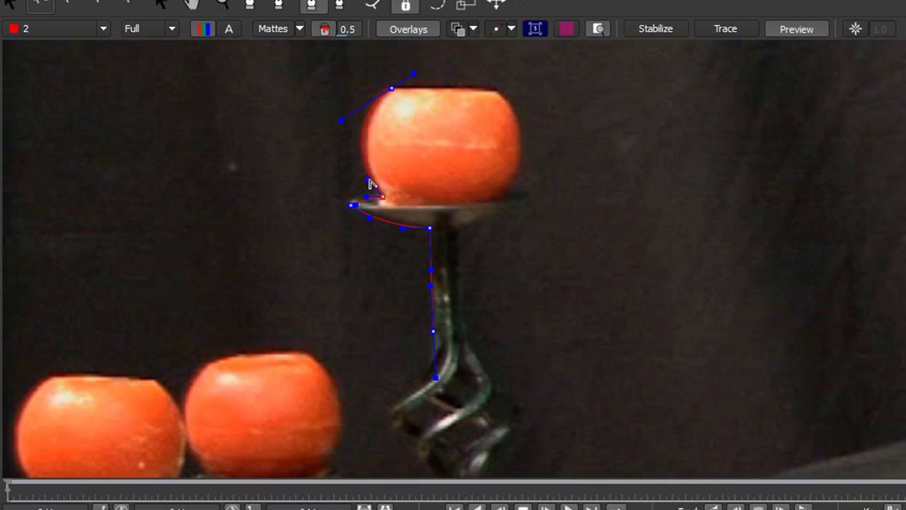
pyautogui.click(373, 188)
# Refine the points at the dish's left tip and candle base, and angle the top-left corner's handles to hug the candle's left side
pyautogui.press('z')
pyautogui.moveTo(388, 315); pyautogui.dragTo(449, 388)
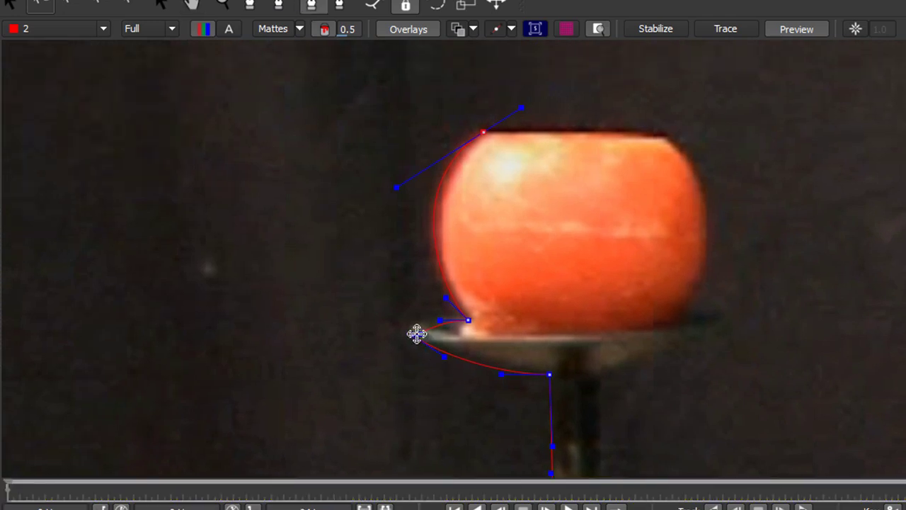
pyautogui.moveTo(417, 334); pyautogui.dragTo(406, 334)
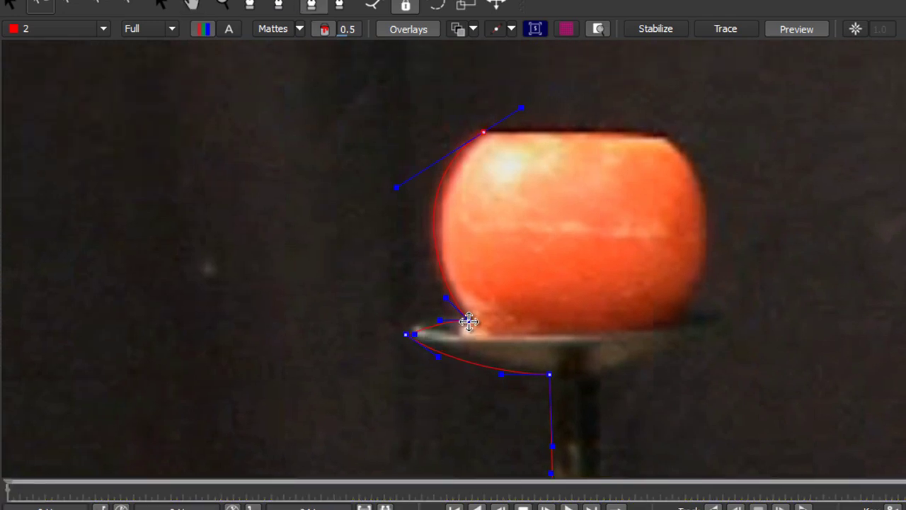
pyautogui.moveTo(469, 322); pyautogui.dragTo(444, 314)
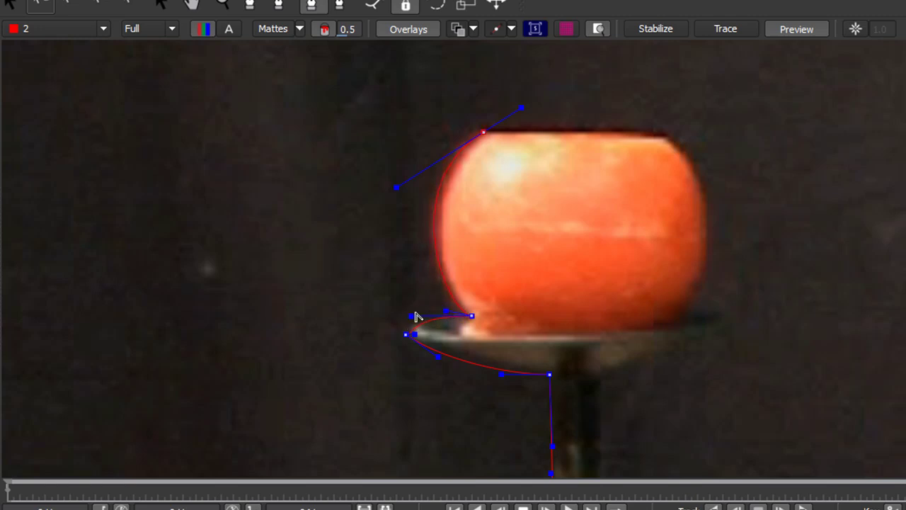
pyautogui.moveTo(411, 318); pyautogui.dragTo(442, 308)
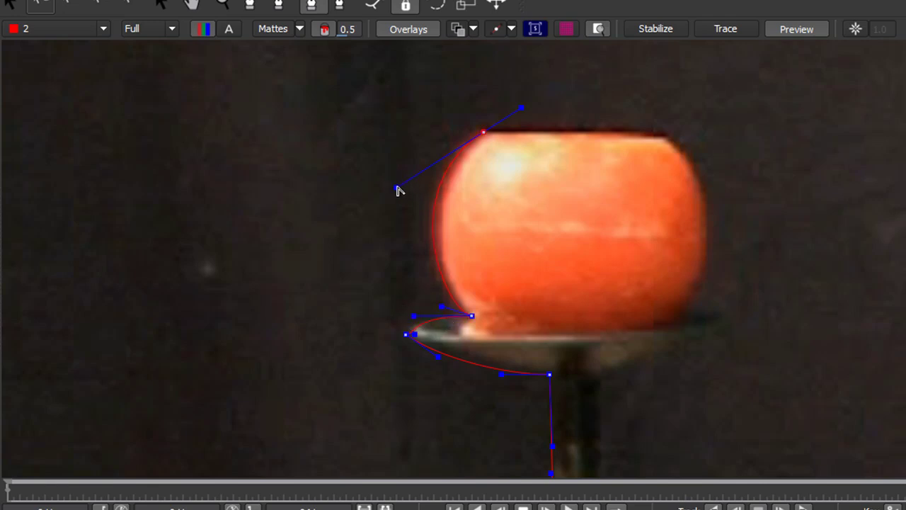
pyautogui.moveTo(399, 189); pyautogui.dragTo(403, 192)
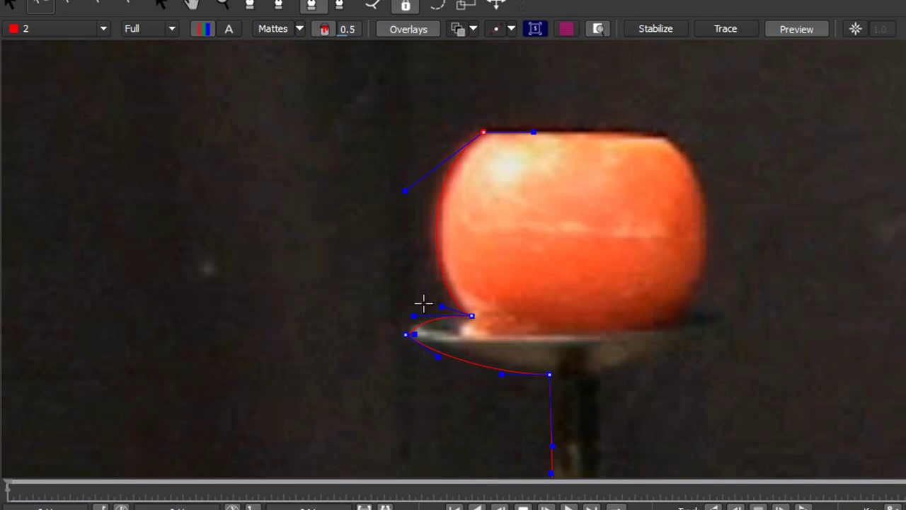
# Add spline points at the candle's top-right corner and lower-right base, and bend their handles around the candle's right side
pyautogui.click(659, 132)
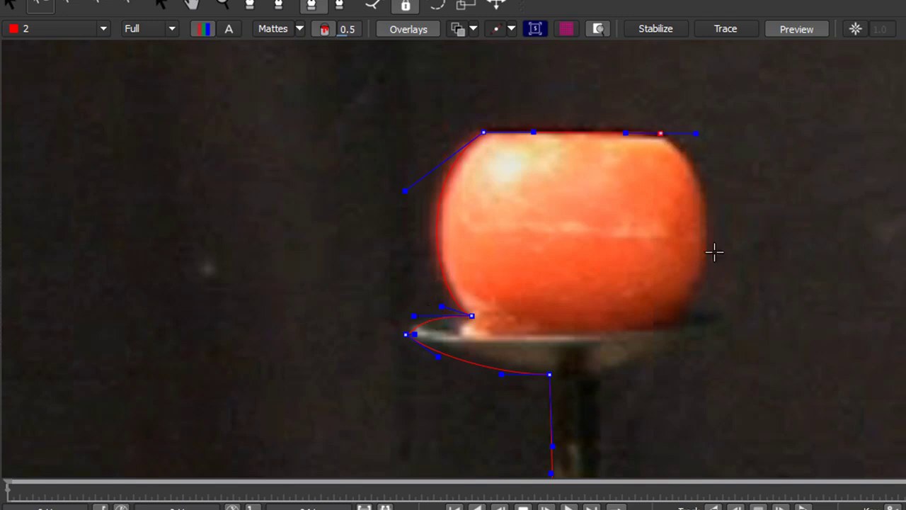
pyautogui.click(690, 315)
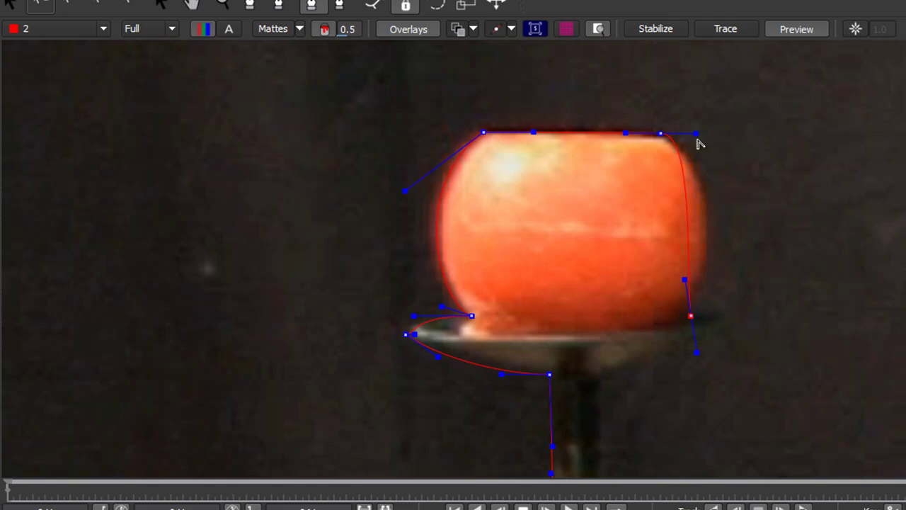
pyautogui.moveTo(697, 140); pyautogui.dragTo(715, 168)
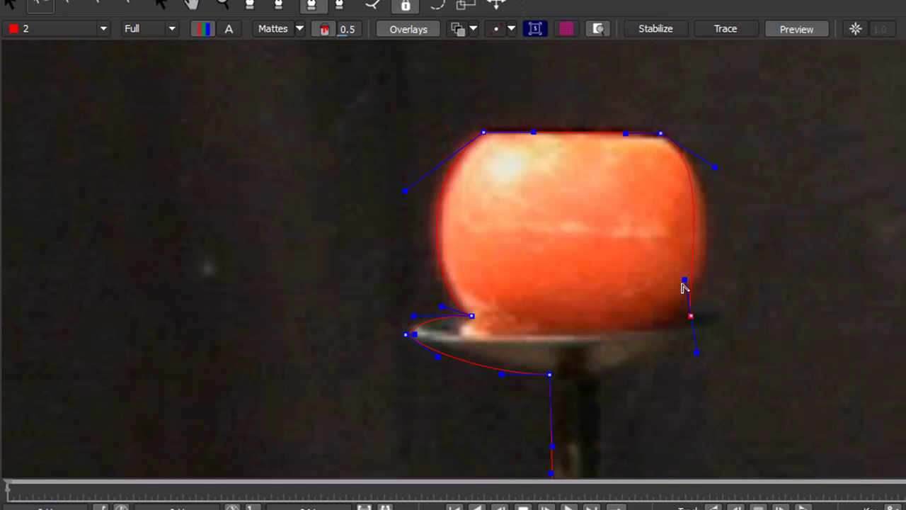
pyautogui.moveTo(684, 282); pyautogui.dragTo(706, 286)
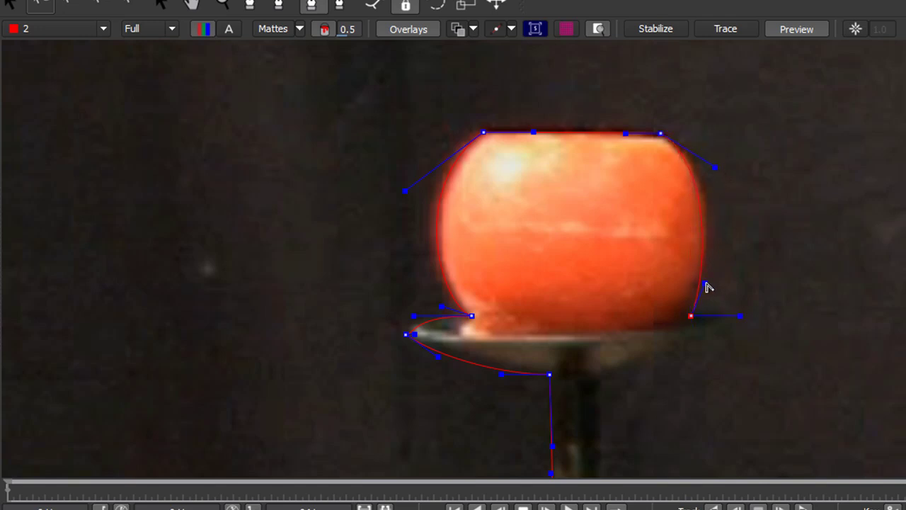
# Continue the spline with points at the dish's right tip and beside the stem beneath it, and adjust the handle at the candle's lower-right base
pyautogui.click(726, 321)
pyautogui.click(606, 385)
pyautogui.moveTo(743, 317); pyautogui.dragTo(711, 298)
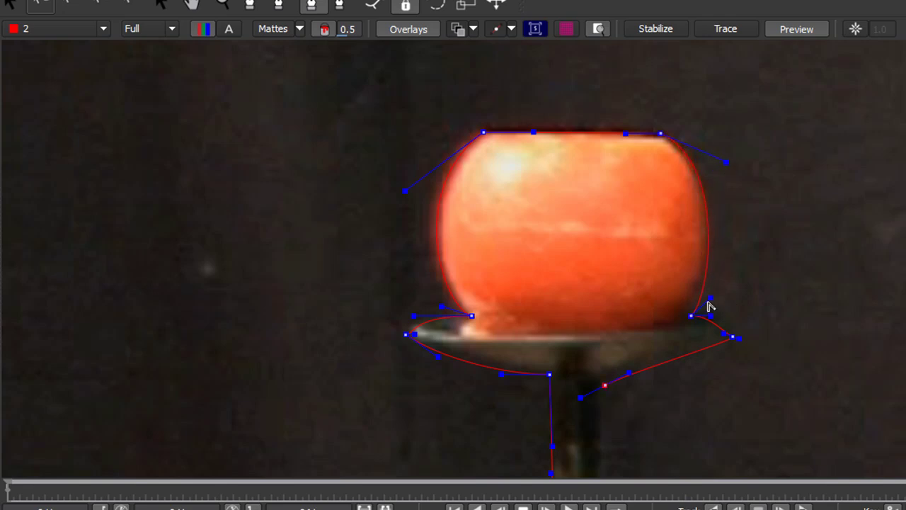
# Tighten the handle at the candle's lower-right base, move the dish's right-tip point onto the rim, and level the handle beside the stem
pyautogui.moveTo(708, 304)
pyautogui.mouseDown()
pyautogui.moveTo(694, 301)
pyautogui.moveTo(705, 296)
pyautogui.mouseUp()
pyautogui.moveTo(730, 339); pyautogui.dragTo(728, 329)
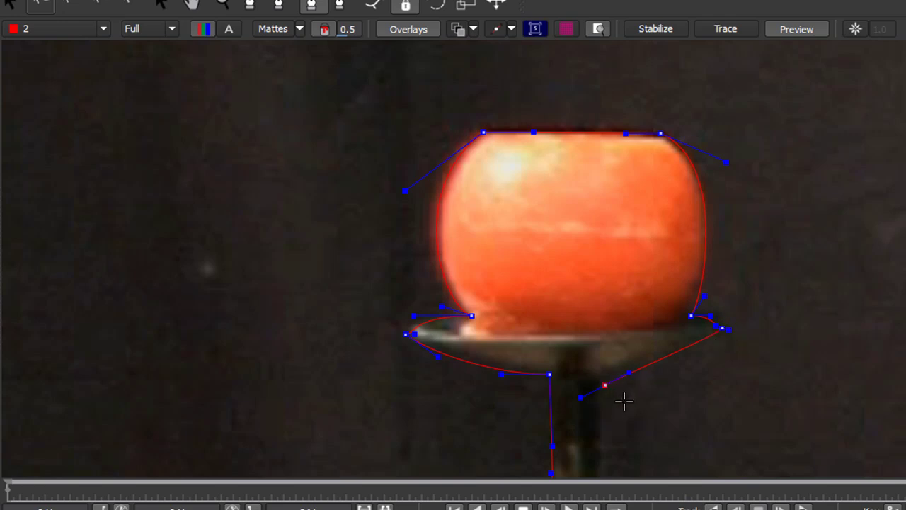
pyautogui.moveTo(581, 398); pyautogui.dragTo(633, 385)
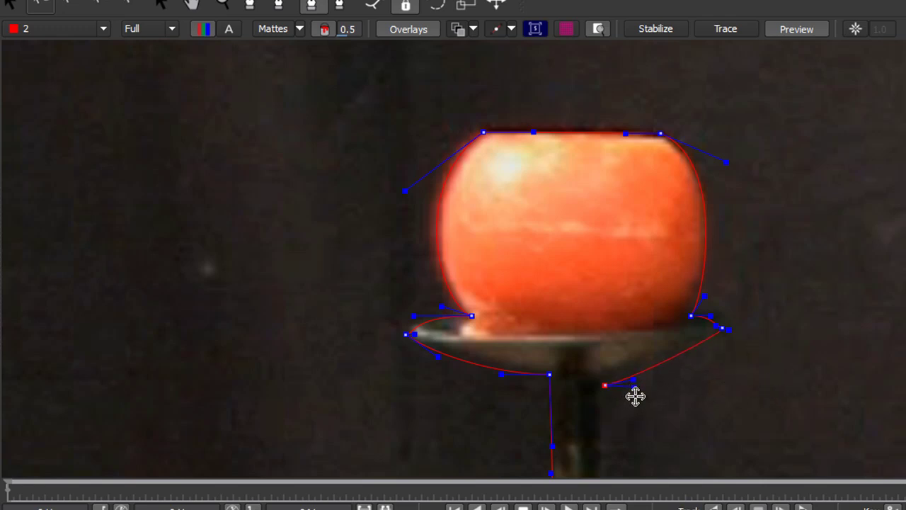
# Add two spline points down the stem's right side to the twisted section, and straighten the curve along the stem with their handles
pyautogui.press('x')
pyautogui.moveTo(744, 411); pyautogui.dragTo(726, 153)
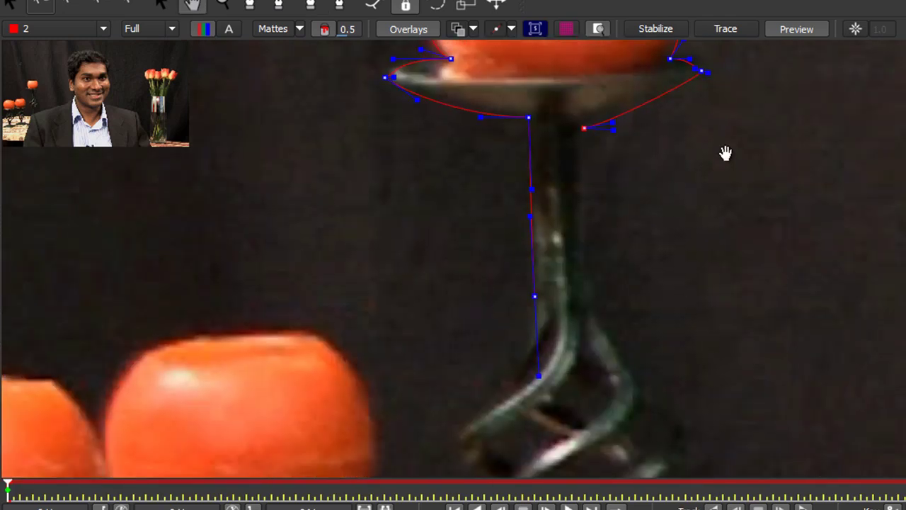
pyautogui.click(596, 309)
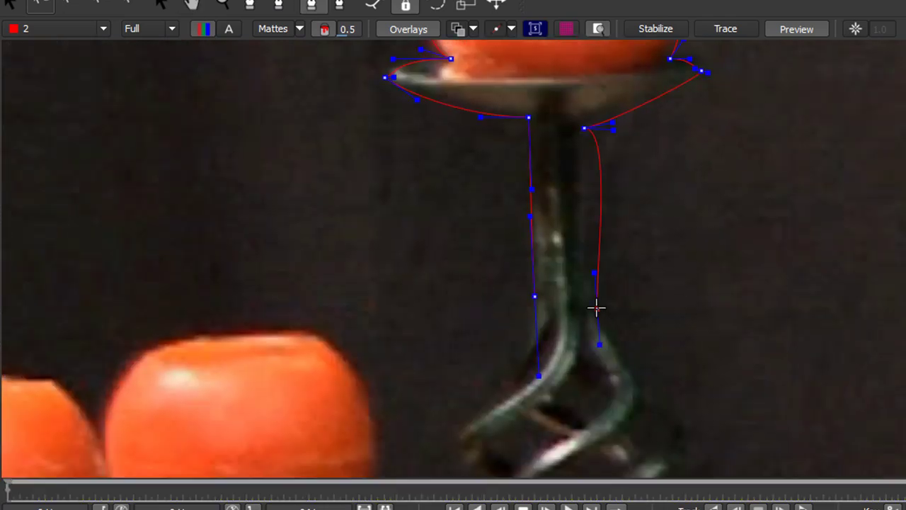
pyautogui.click(639, 386)
pyautogui.moveTo(613, 126); pyautogui.dragTo(582, 158)
pyautogui.moveTo(602, 310); pyautogui.dragTo(613, 330)
pyautogui.moveTo(585, 302); pyautogui.dragTo(584, 287)
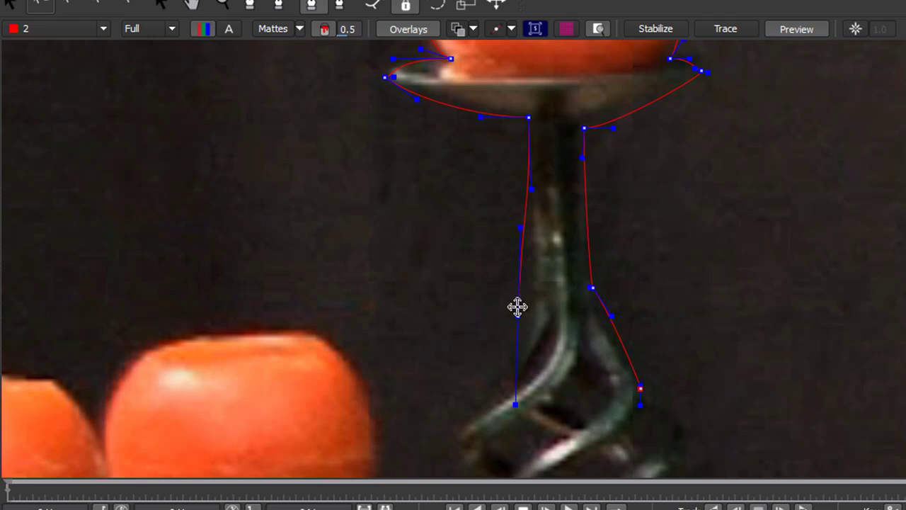
# Place the stem's left spline point along its left edge above the twisted section, and adjust the handle of the opposite right-side point
pyautogui.moveTo(517, 316); pyautogui.dragTo(532, 318)
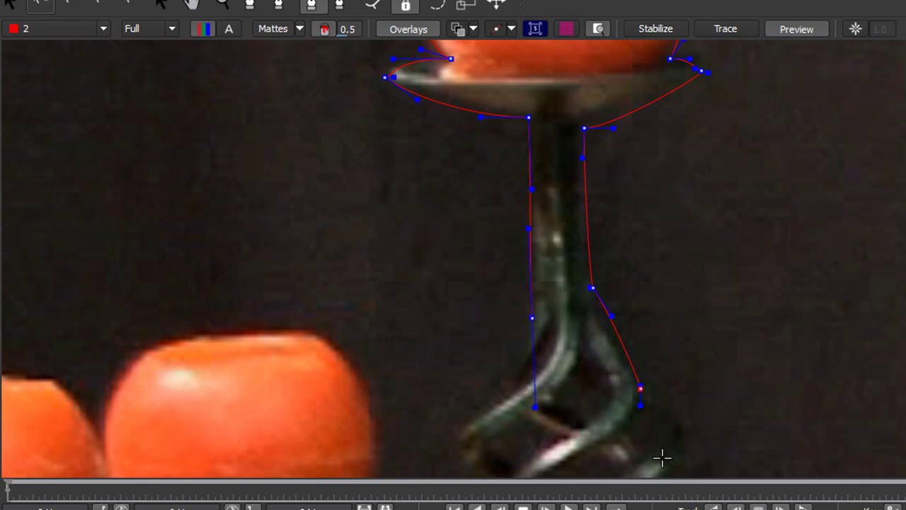
pyautogui.moveTo(612, 317); pyautogui.dragTo(603, 330)
pyautogui.click(641, 388)
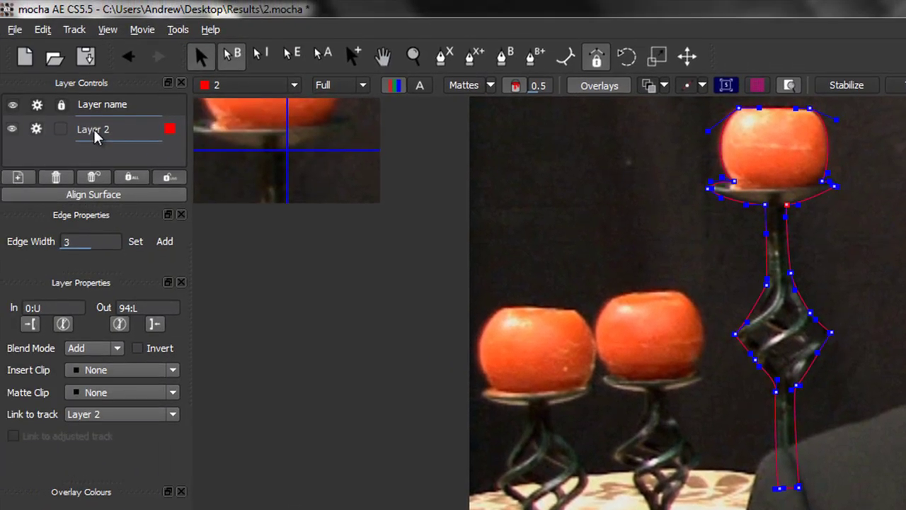
# Rename Layer 2 as Candle and turn off tracking for it
pyautogui.doubleClick(117, 126)
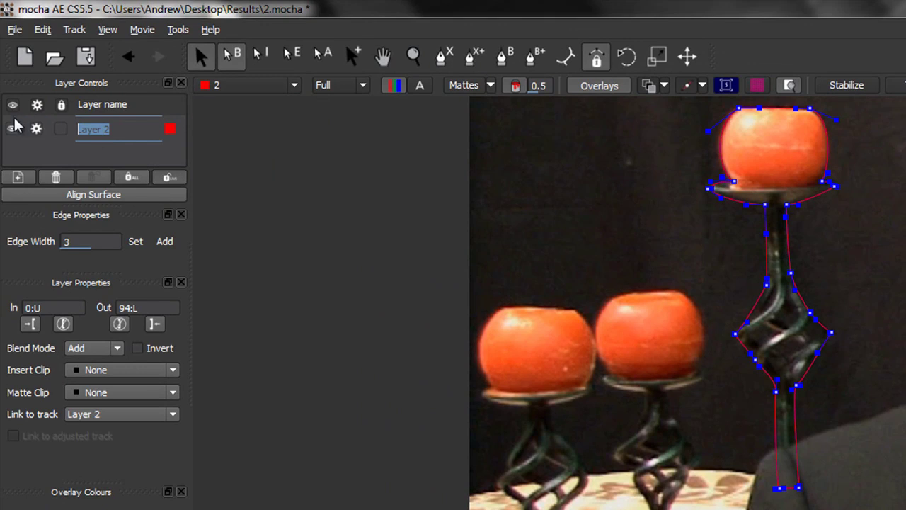
pyautogui.write('Candle')
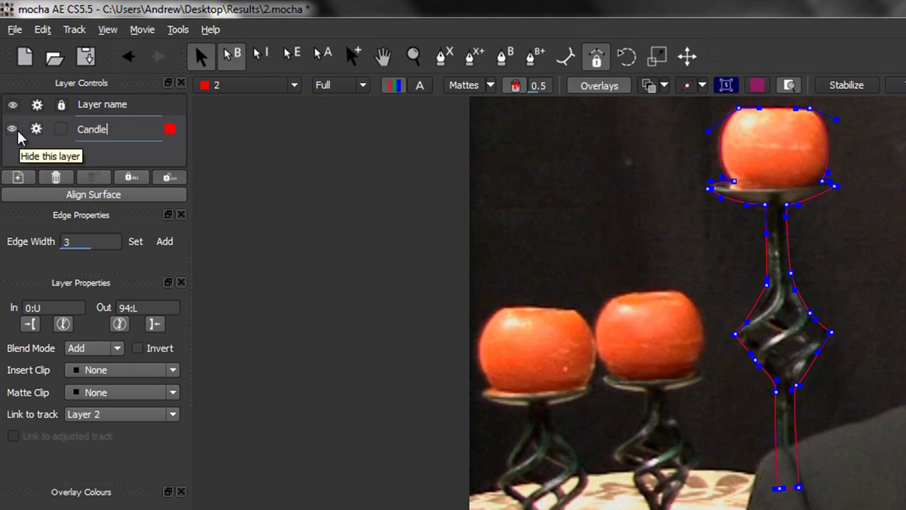
pyautogui.press('Return')
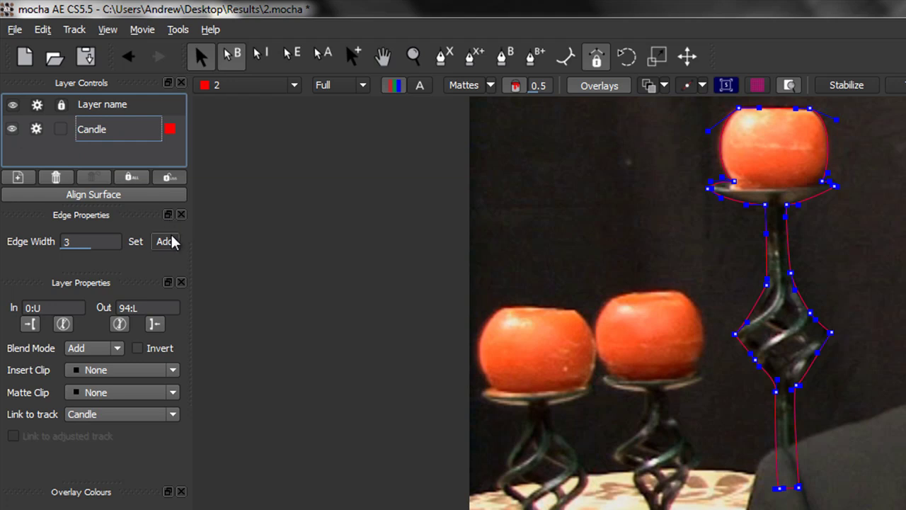
pyautogui.click(36, 131)
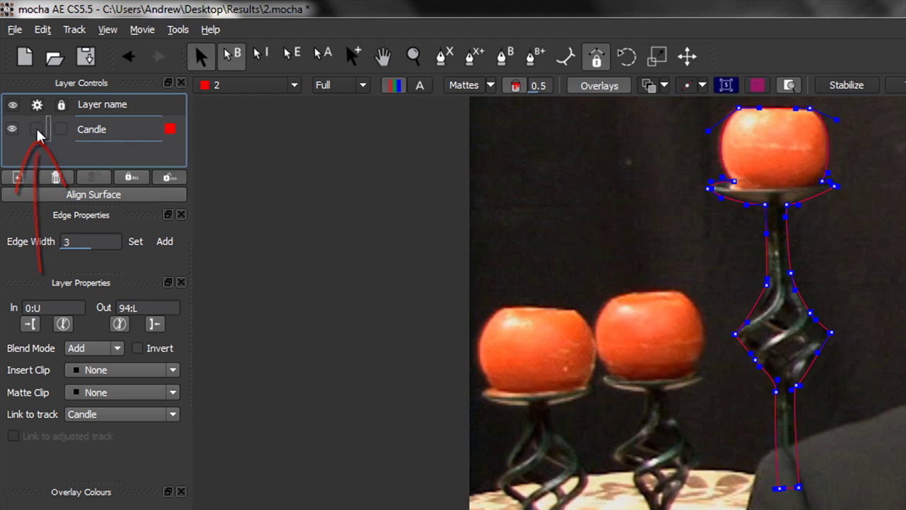
# Rename the Candle layer as Candle Matte and leave it selected and unlocked
pyautogui.doubleClick(110, 135)
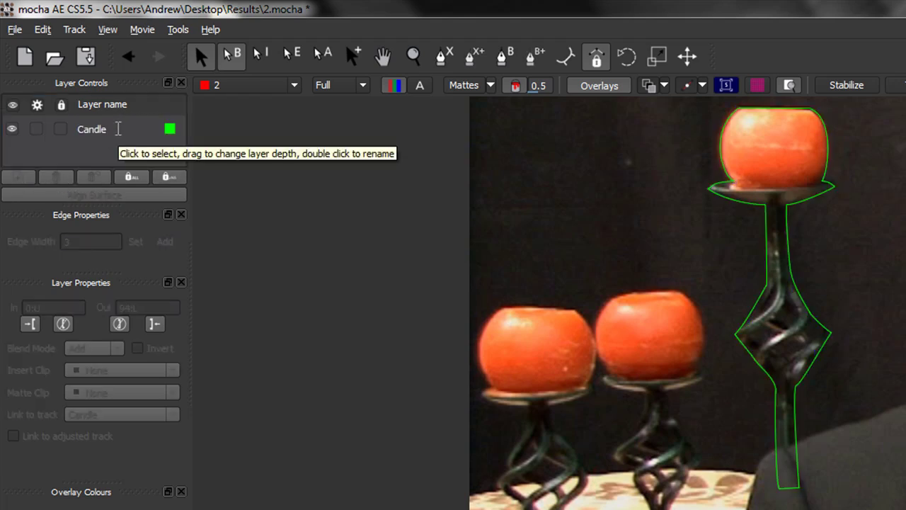
pyautogui.write('Matte')
pyautogui.press('Return')
pyautogui.click(104, 131)
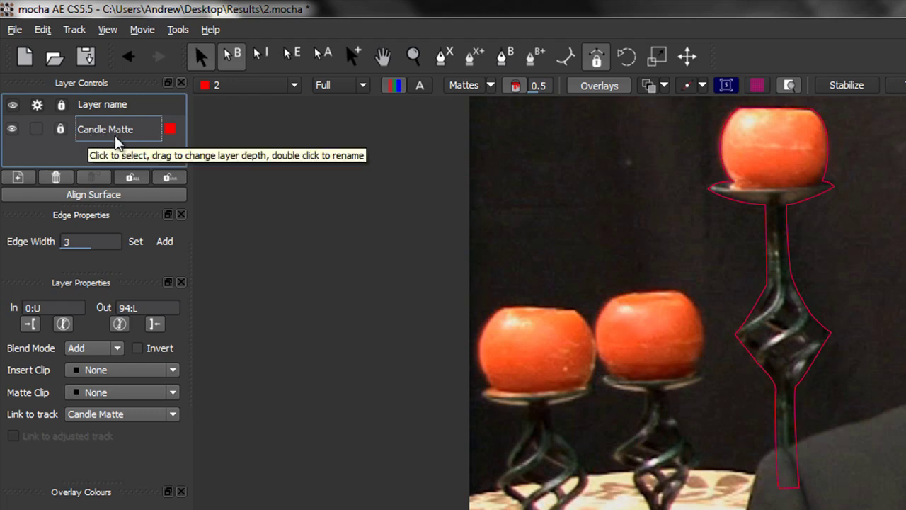
pyautogui.click(61, 129)
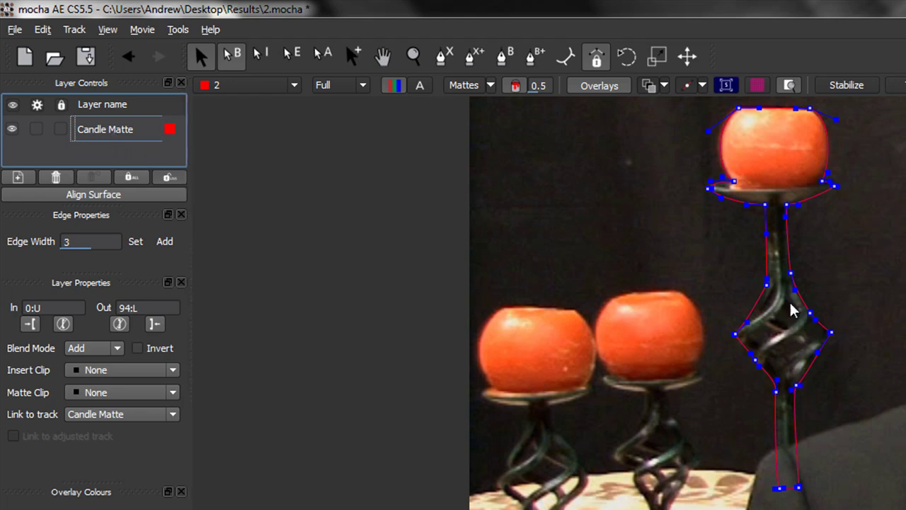
# Draw a closed four-point Bezier spline around the dark upper gap inside the holder's twisted section
pyautogui.press('z')
pyautogui.moveTo(882, 370); pyautogui.dragTo(865, 318)
pyautogui.press('s')
pyautogui.press('x')
pyautogui.press('s')
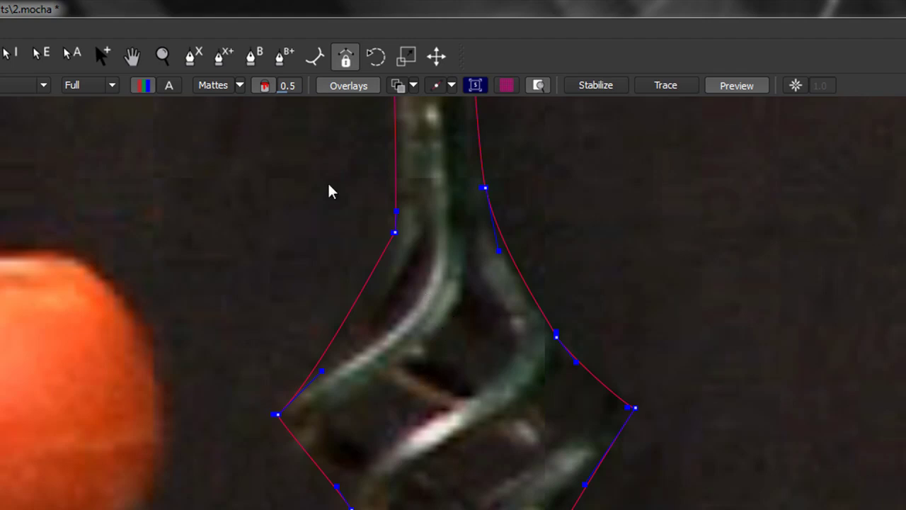
pyautogui.click(251, 59)
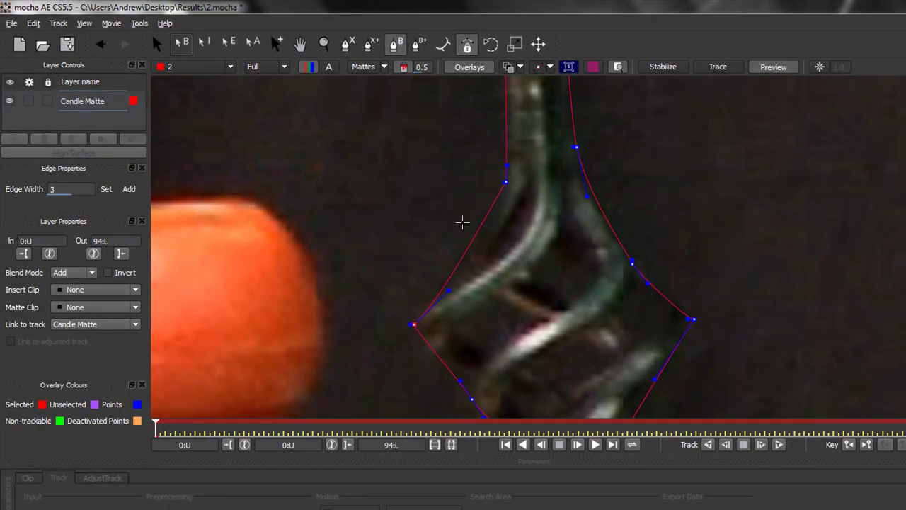
pyautogui.click(562, 231)
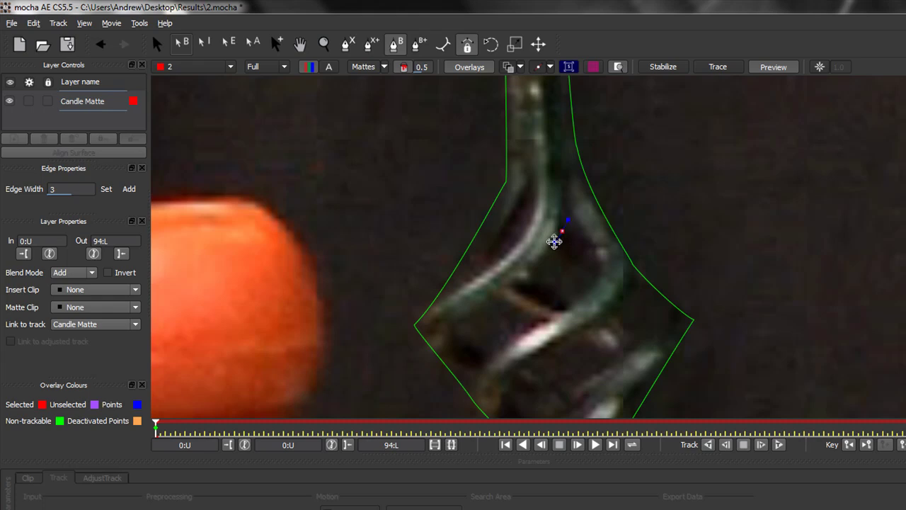
pyautogui.click(525, 281)
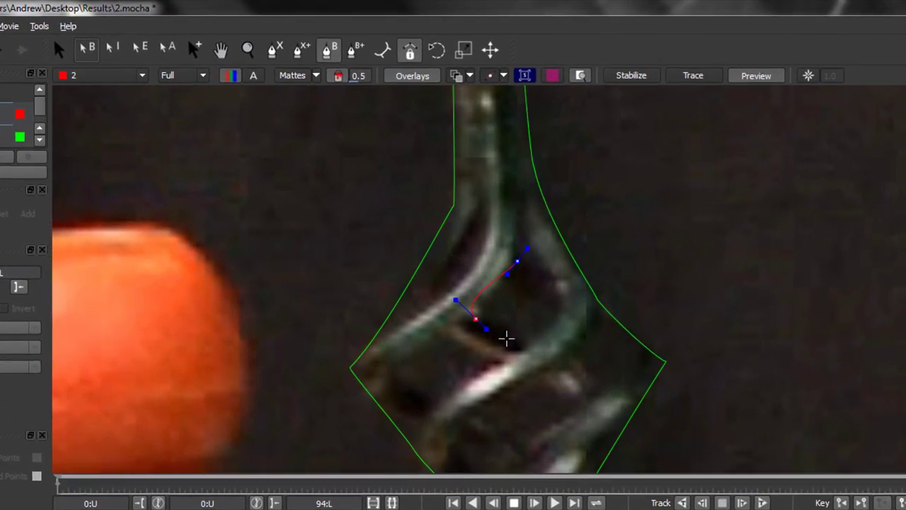
pyautogui.moveTo(557, 308)
pyautogui.mouseDown()
pyautogui.moveTo(573, 305)
pyautogui.moveTo(548, 307)
pyautogui.moveTo(552, 295)
pyautogui.mouseUp()
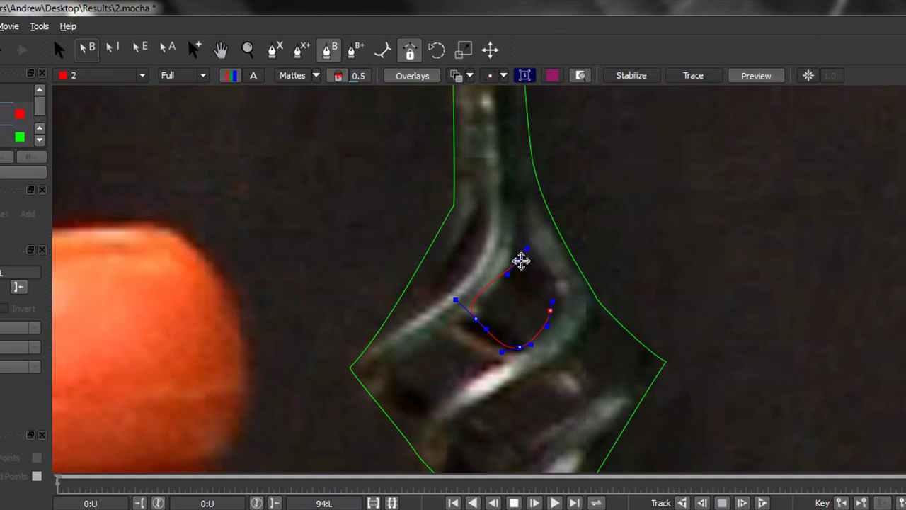
pyautogui.click(521, 261)
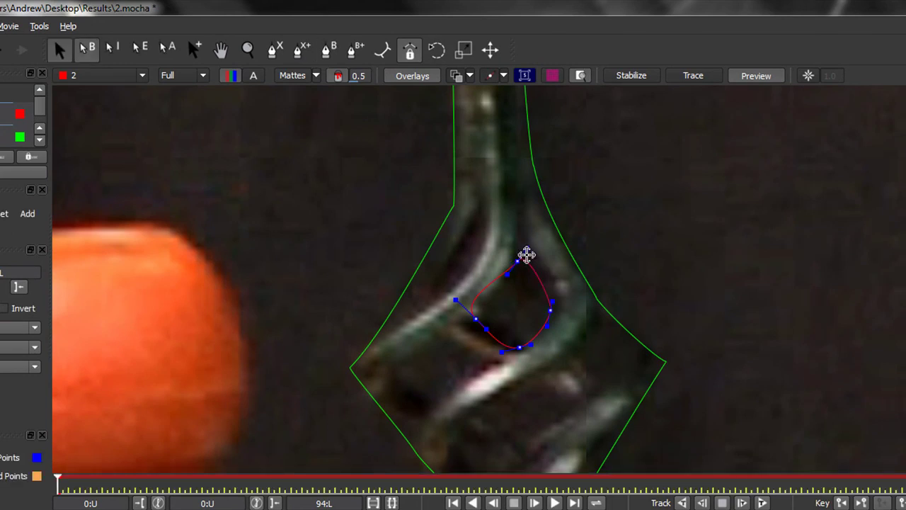
# Shorten the handles at the gap spline's top and left points, and move the left and bottom points onto the gap's edge
pyautogui.moveTo(535, 248); pyautogui.dragTo(506, 267)
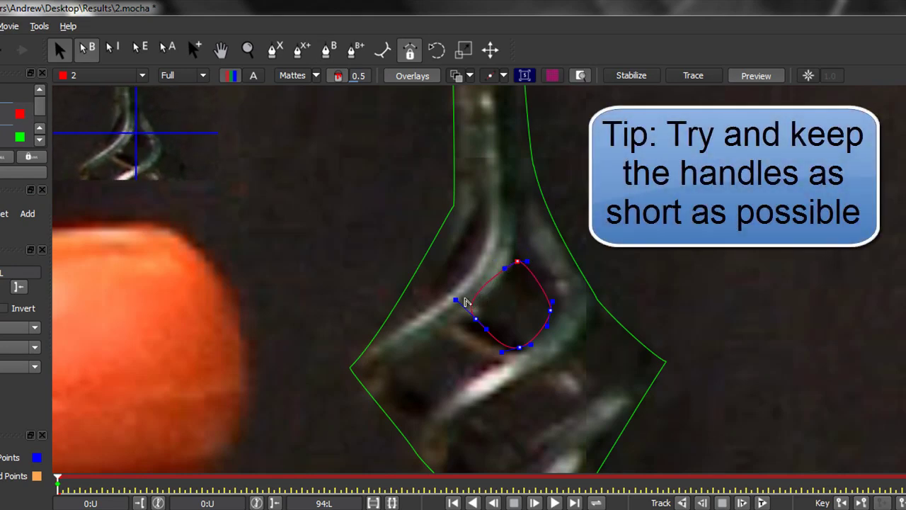
pyautogui.moveTo(467, 303); pyautogui.dragTo(472, 327)
pyautogui.moveTo(520, 347)
pyautogui.mouseDown()
pyautogui.moveTo(515, 355)
pyautogui.moveTo(522, 346)
pyautogui.mouseUp()
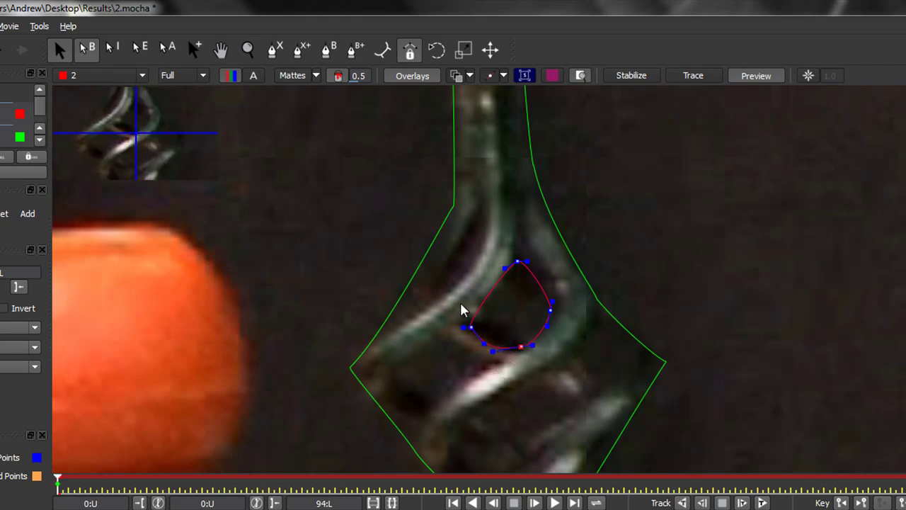
# Nudge the gap spline's left and bottom points together slightly right, shift the whole spline slightly to fit the gap, and deselect its points
pyautogui.moveTo(461, 308); pyautogui.dragTo(542, 375)
pyautogui.moveTo(524, 344)
pyautogui.mouseDown()
pyautogui.moveTo(538, 309)
pyautogui.moveTo(531, 342)
pyautogui.mouseUp()
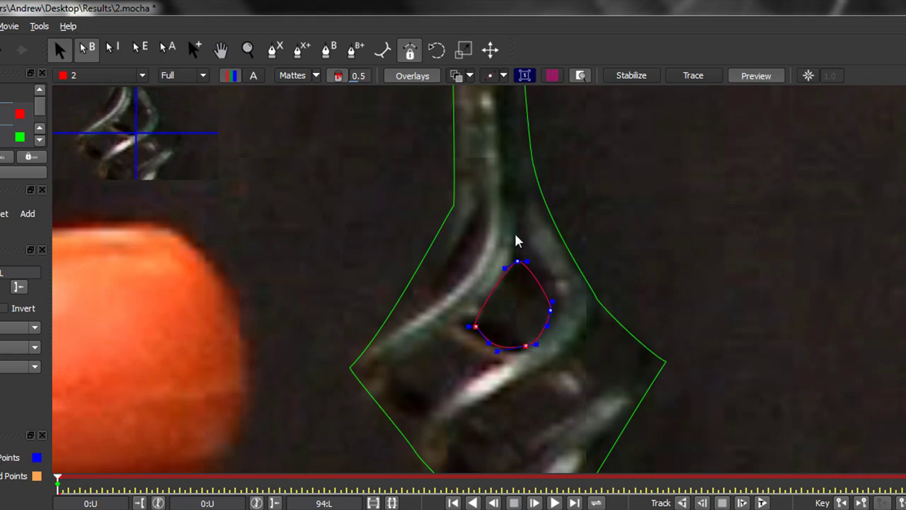
pyautogui.moveTo(467, 235); pyautogui.dragTo(568, 411)
pyautogui.moveTo(521, 348)
pyautogui.mouseDown()
pyautogui.moveTo(588, 276)
pyautogui.moveTo(522, 348)
pyautogui.mouseUp()
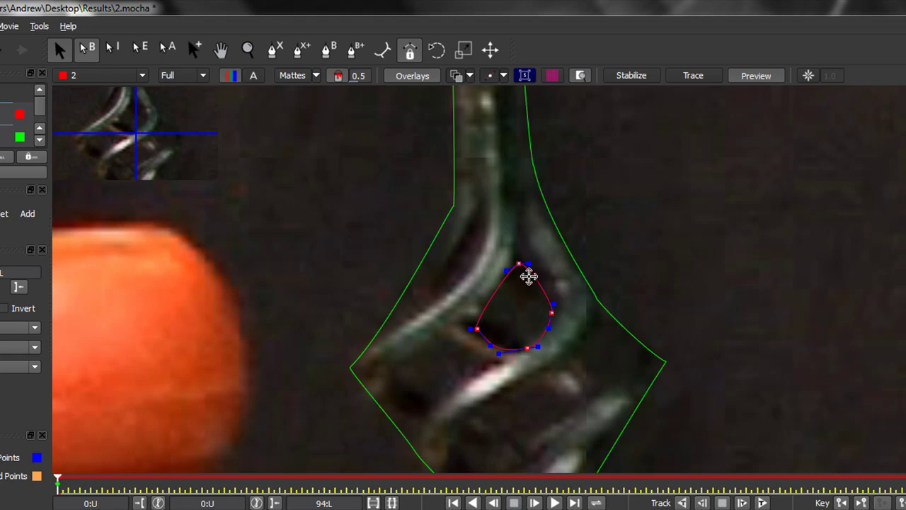
pyautogui.click(474, 281)
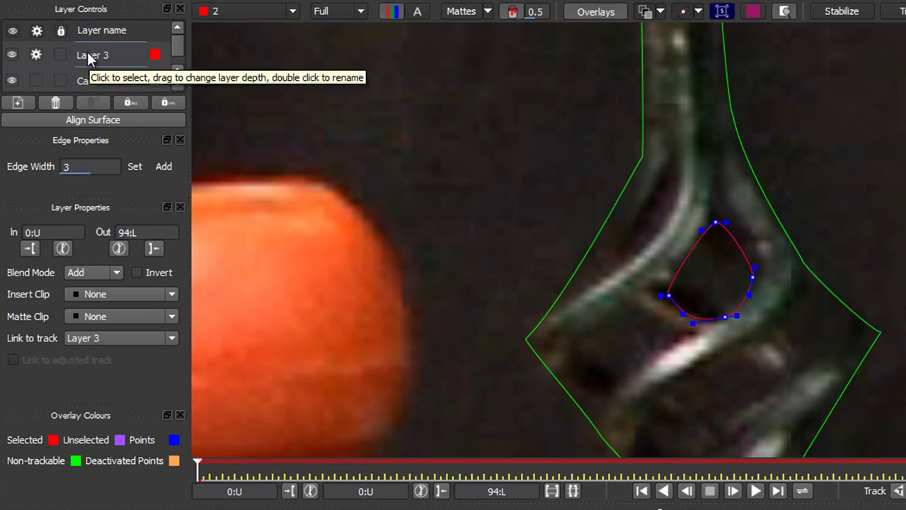
# Apply a soft edge width of 1 pixel to the gap spline on Layer 3
pyautogui.keyDown('ctrl'); pyautogui.click(88, 54); pyautogui.keyUp('ctrl')
pyautogui.click(94, 55)
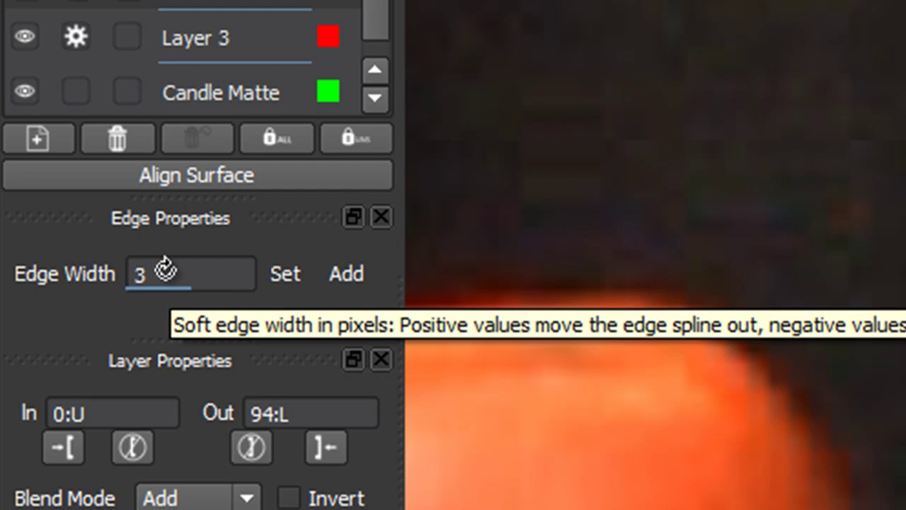
pyautogui.moveTo(165, 269)
pyautogui.mouseDown()
pyautogui.moveTo(106, 269)
pyautogui.moveTo(152, 307)
pyautogui.moveTo(138, 255)
pyautogui.moveTo(142, 304)
pyautogui.moveTo(174, 299)
pyautogui.moveTo(125, 285)
pyautogui.moveTo(191, 271)
pyautogui.moveTo(172, 316)
pyautogui.moveTo(141, 243)
pyautogui.moveTo(136, 312)
pyautogui.moveTo(174, 312)
pyautogui.moveTo(121, 269)
pyautogui.moveTo(177, 273)
pyautogui.moveTo(137, 309)
pyautogui.moveTo(188, 261)
pyautogui.moveTo(131, 237)
pyautogui.moveTo(146, 310)
pyautogui.moveTo(127, 305)
pyautogui.moveTo(160, 244)
pyautogui.moveTo(143, 302)
pyautogui.moveTo(146, 245)
pyautogui.moveTo(146, 289)
pyautogui.moveTo(160, 273)
pyautogui.mouseUp()
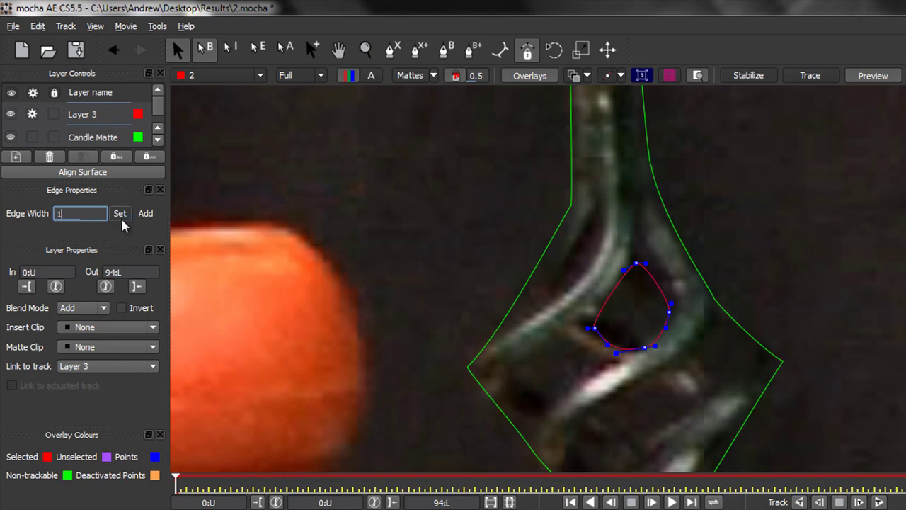
pyautogui.click(119, 214)
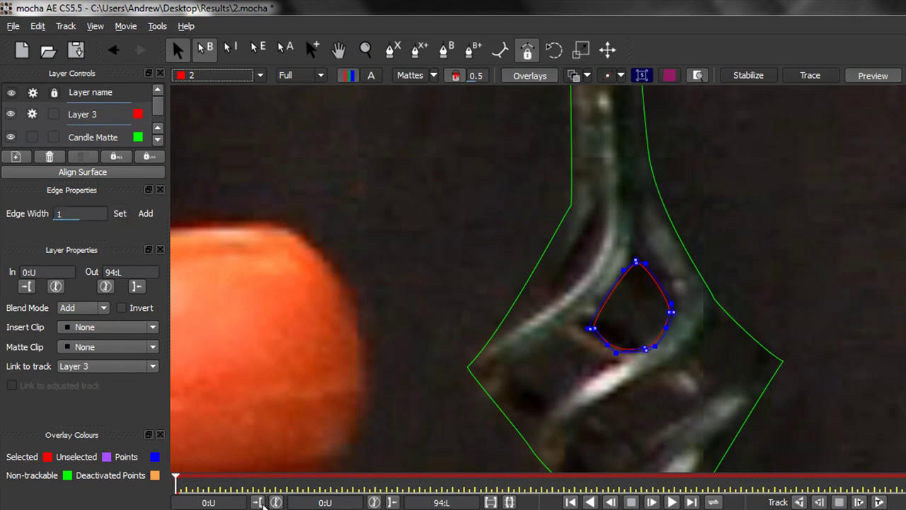
# At frame 26, set Layer 3's edge width to 2 pixels, and scrub back to frame 0 to check the soft edge's animation
pyautogui.moveTo(176, 479); pyautogui.dragTo(435, 481)
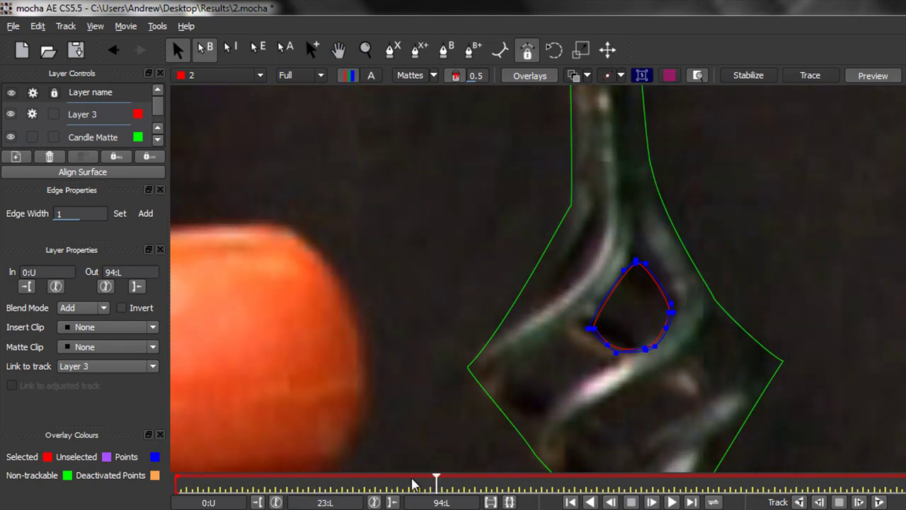
pyautogui.click(62, 213)
pyautogui.write('2')
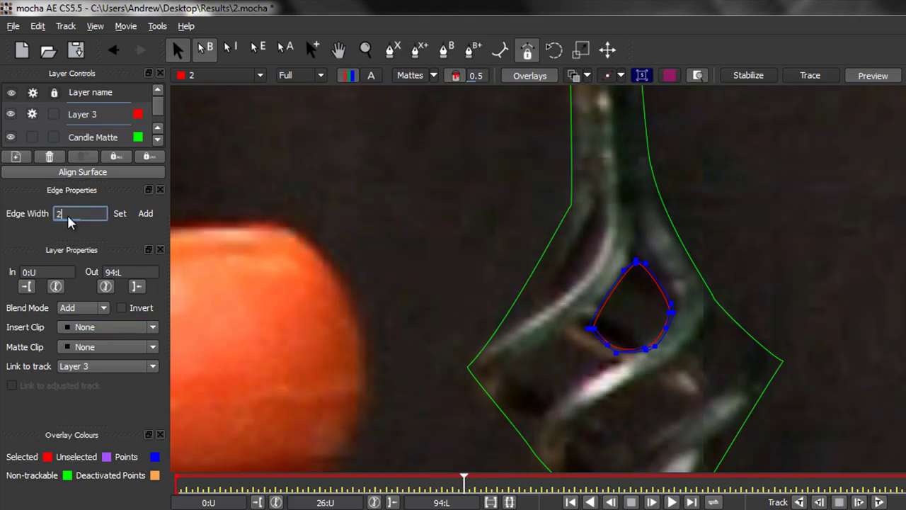
pyautogui.click(121, 217)
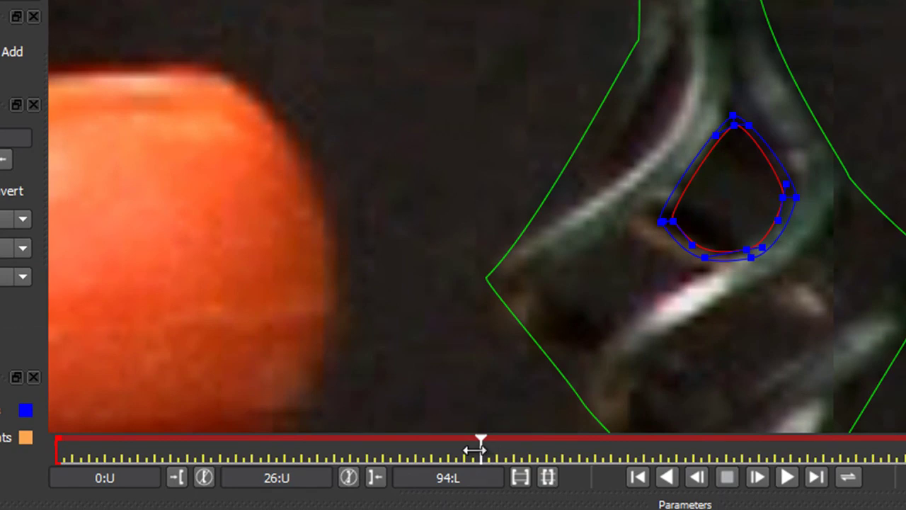
pyautogui.moveTo(476, 450); pyautogui.dragTo(220, 450)
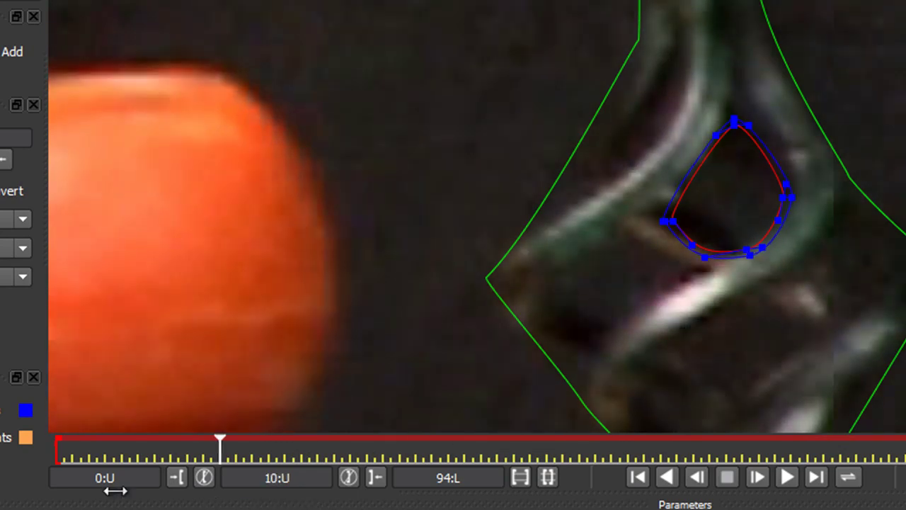
pyautogui.moveTo(116, 490); pyautogui.dragTo(53, 481)
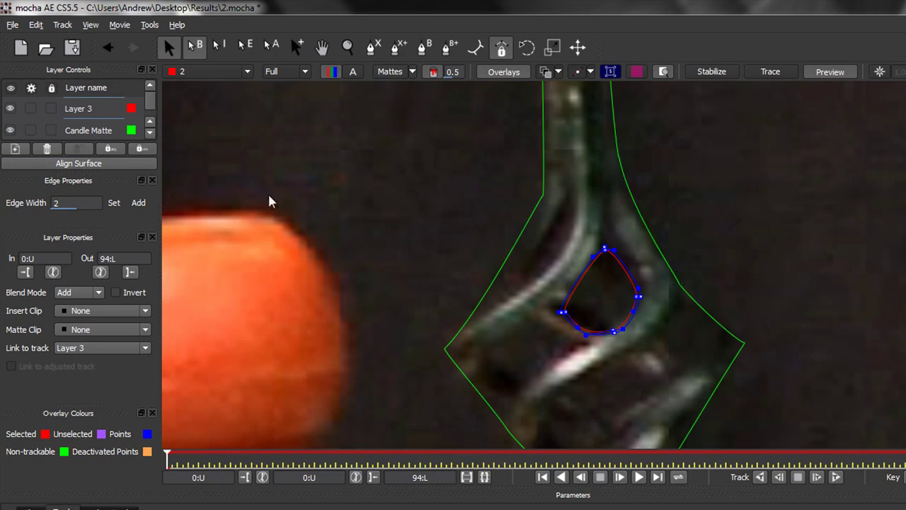
# Apply a 1-pixel edge width to the Candle Matte layer, and move only its inner spline point at the stem's flare slightly inward
pyautogui.click(84, 131)
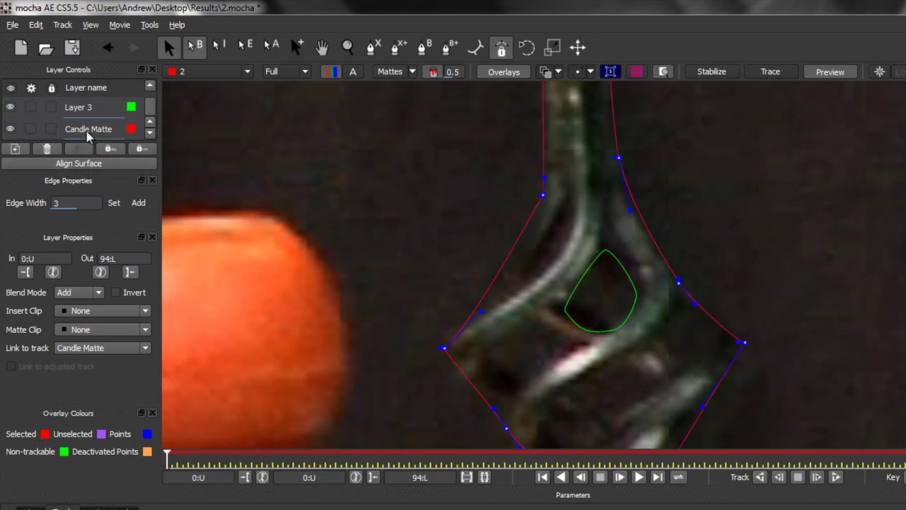
pyautogui.doubleClick(64, 203)
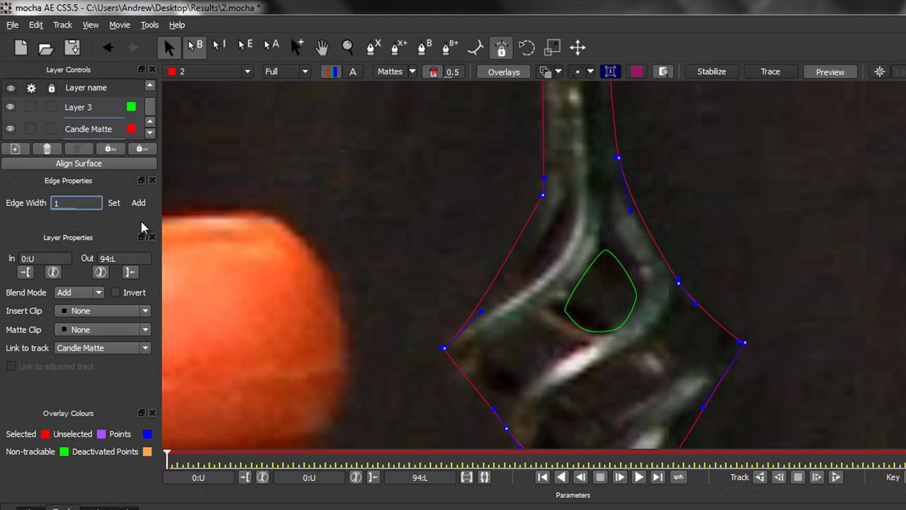
pyautogui.click(114, 205)
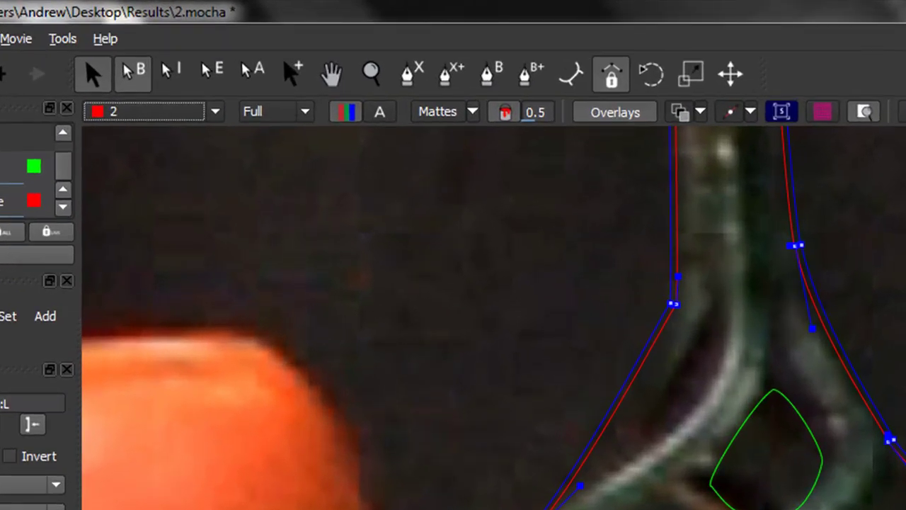
pyautogui.click(176, 73)
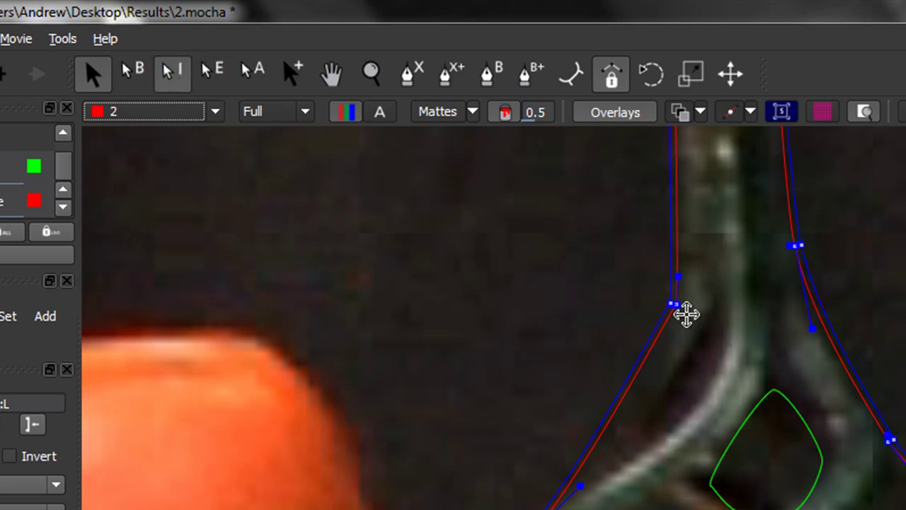
pyautogui.moveTo(679, 308)
pyautogui.mouseDown()
pyautogui.moveTo(724, 323)
pyautogui.moveTo(691, 320)
pyautogui.moveTo(720, 316)
pyautogui.moveTo(694, 305)
pyautogui.moveTo(722, 311)
pyautogui.moveTo(686, 304)
pyautogui.mouseUp()
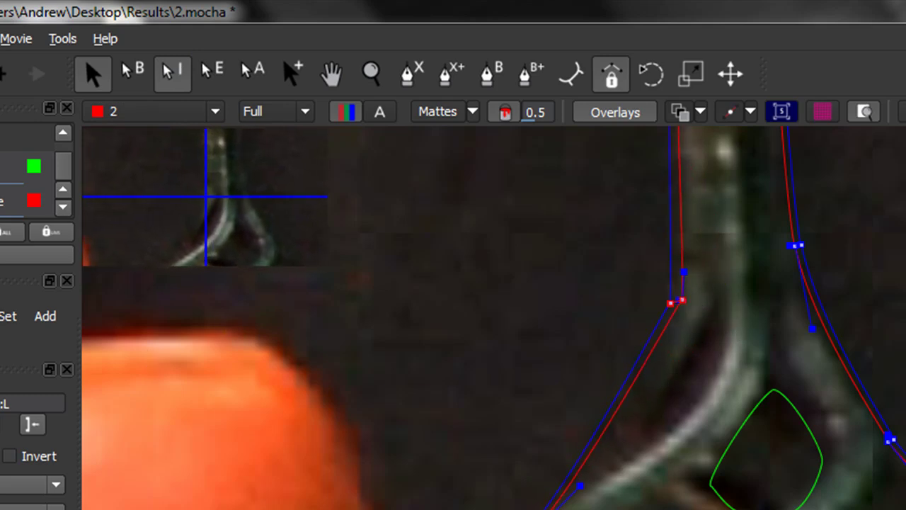
# Rename Layer 3, the gap's layer, as Hole
pyautogui.click(4, 170)
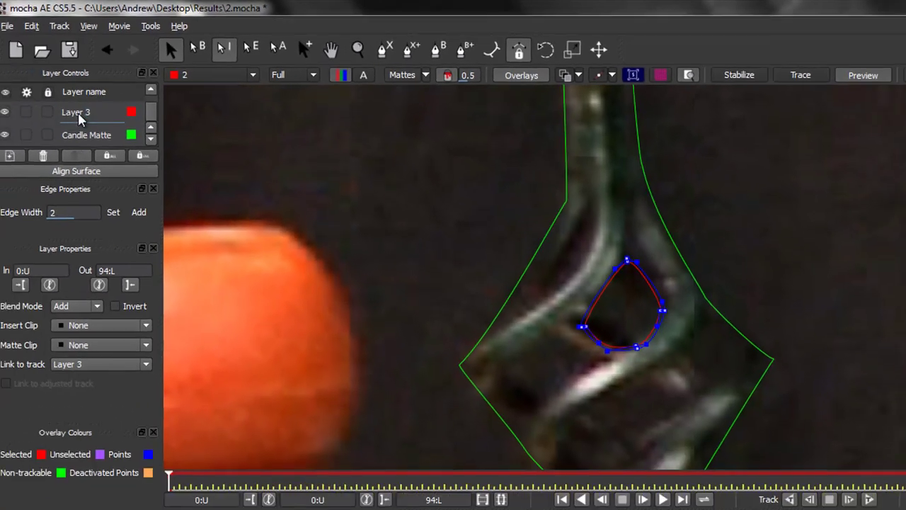
pyautogui.keyDown('ctrl'); pyautogui.click(85, 112); pyautogui.keyUp('ctrl')
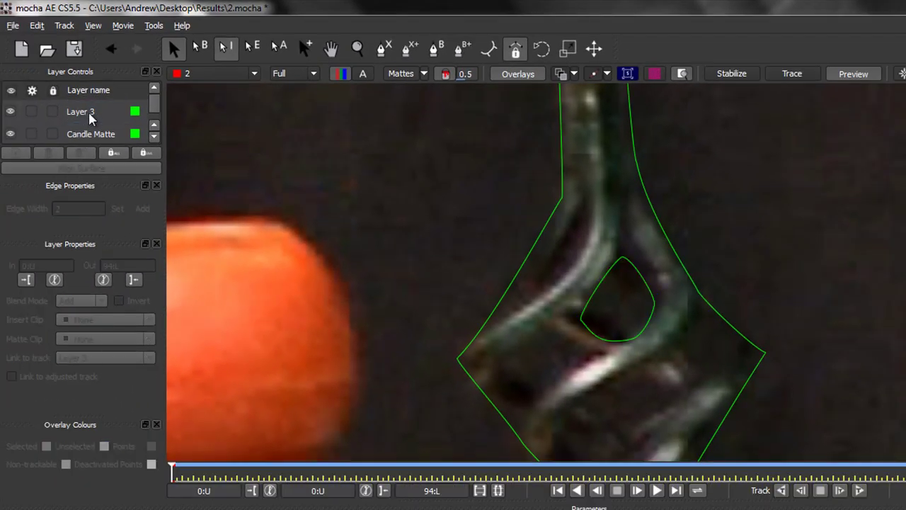
pyautogui.keyDown('ctrl'); pyautogui.click(88, 112); pyautogui.keyUp('ctrl')
pyautogui.keyDown('ctrl'); pyautogui.click(95, 112); pyautogui.keyUp('ctrl')
pyautogui.doubleClick(103, 112)
pyautogui.write('Hole')
pyautogui.press('Return')
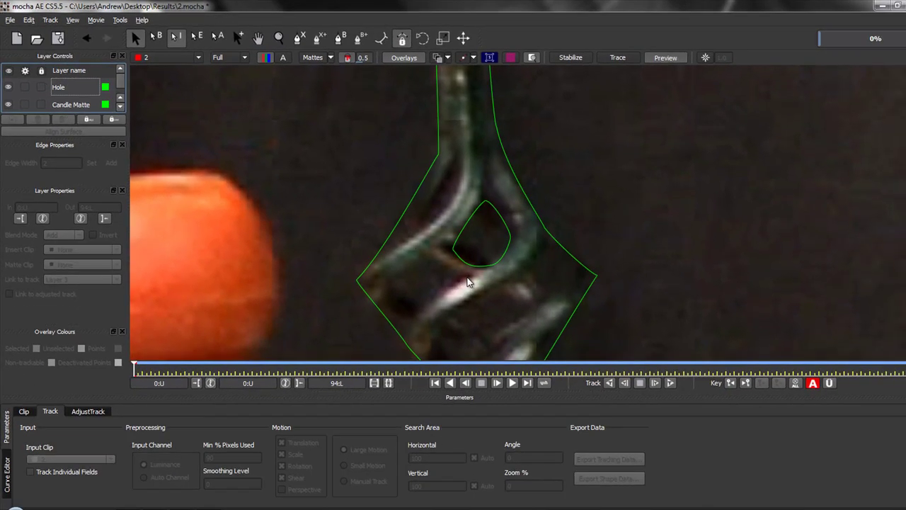
# Export the shape data of all visible layers to the clipboard in the mocha shape data for AE format
pyautogui.click(77, 101)
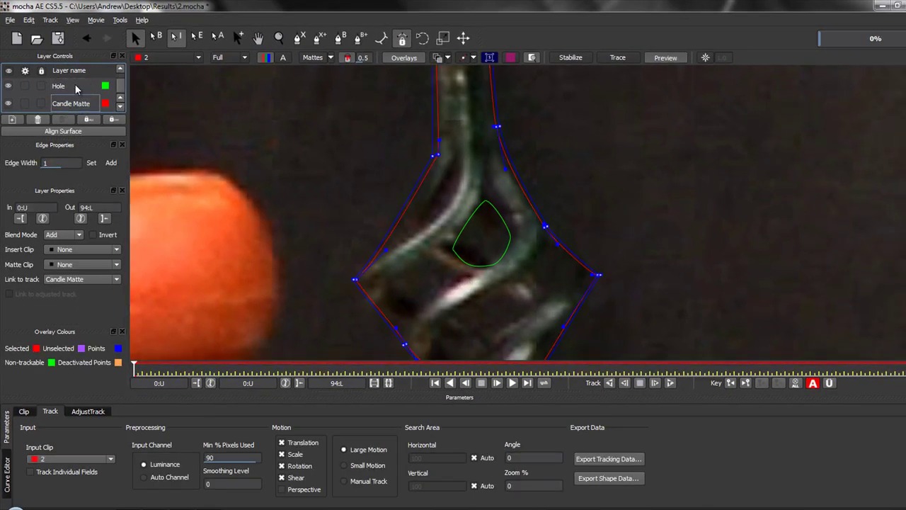
pyautogui.click(75, 83)
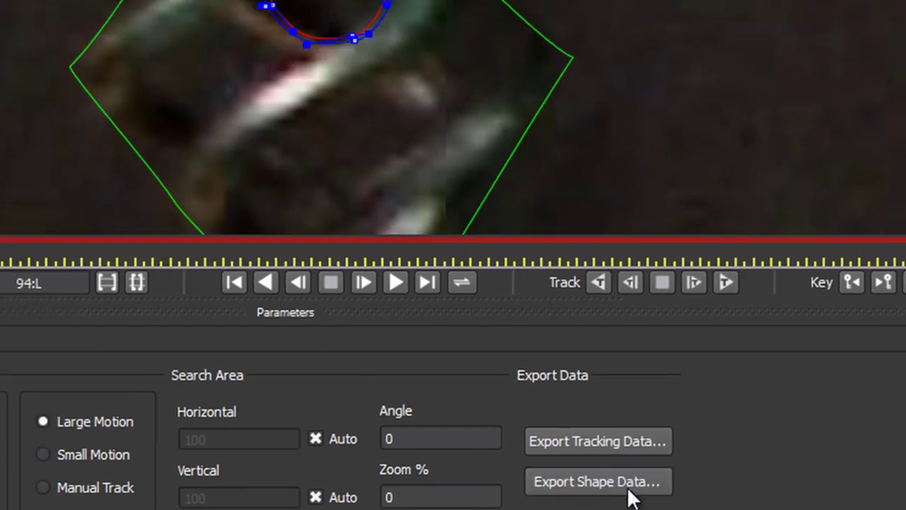
pyautogui.click(538, 409)
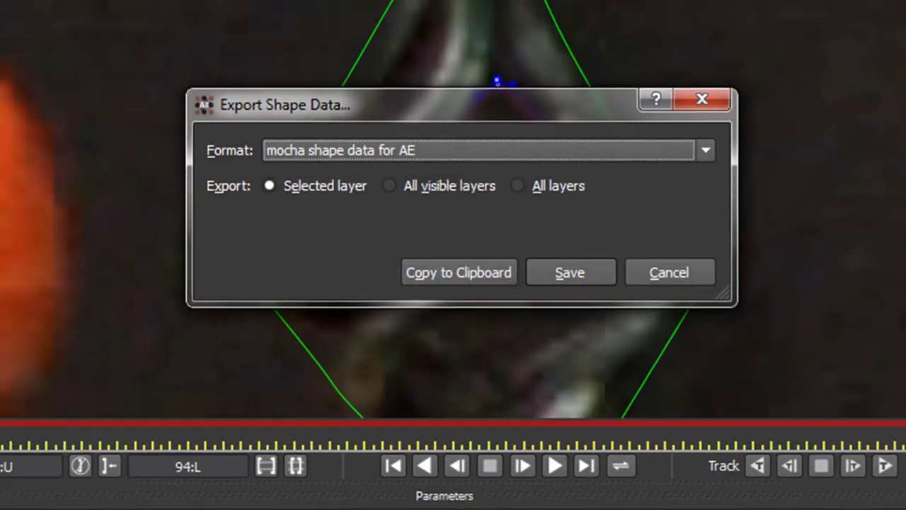
pyautogui.click(705, 150)
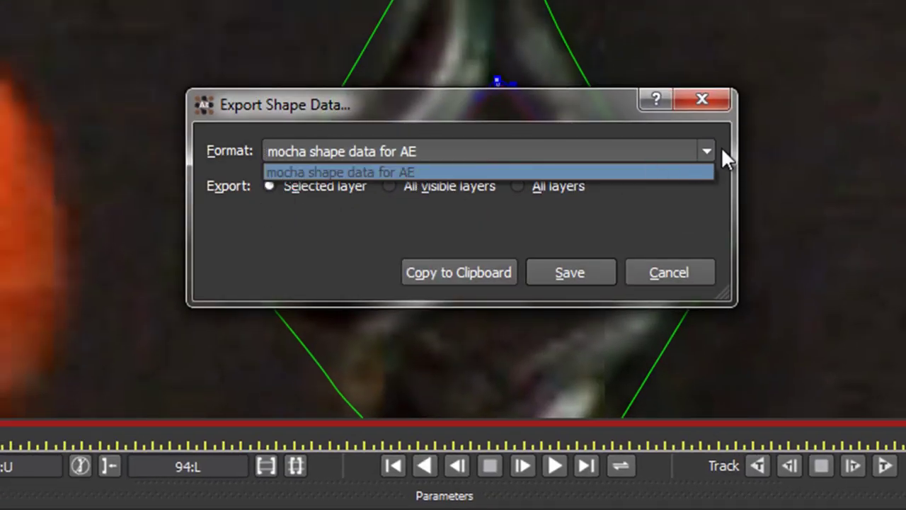
pyautogui.click(706, 148)
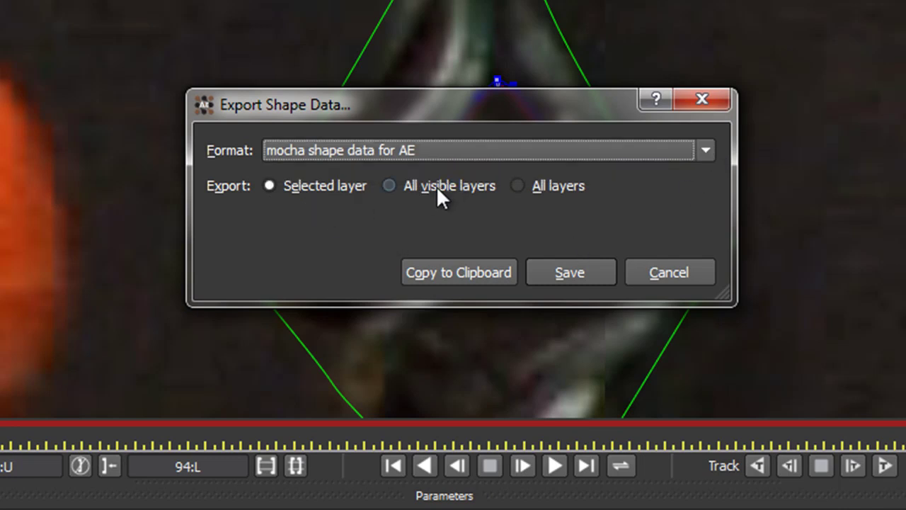
pyautogui.click(389, 185)
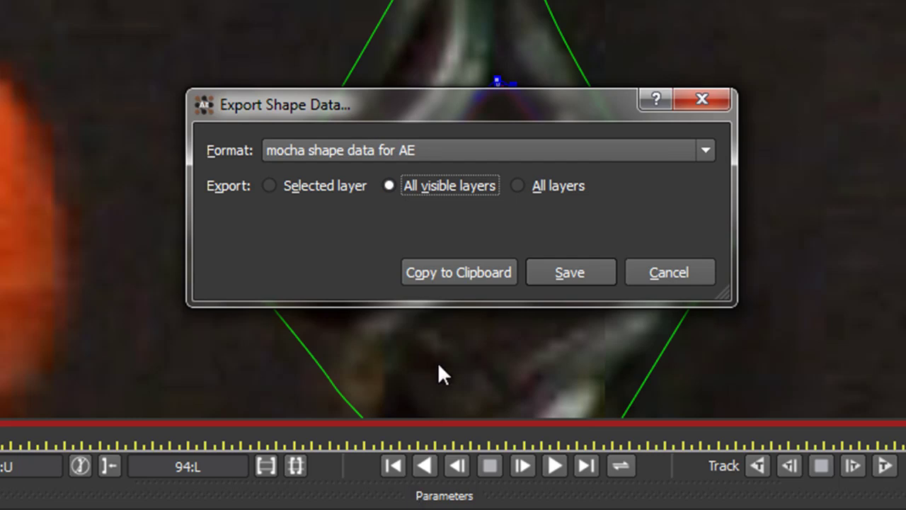
pyautogui.click(446, 274)
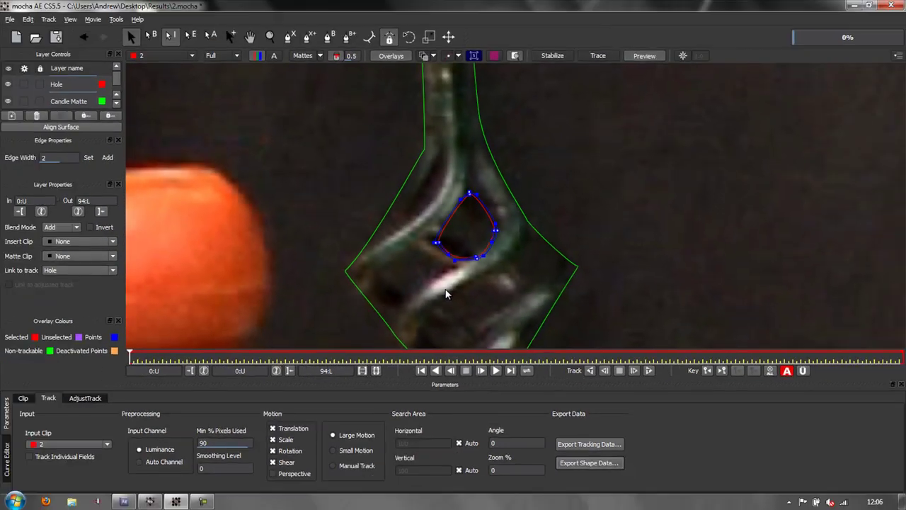
# Switch to After Effects and rename the lower 2.avi layer in composition 3 as Shapes
pyautogui.click(124, 501)
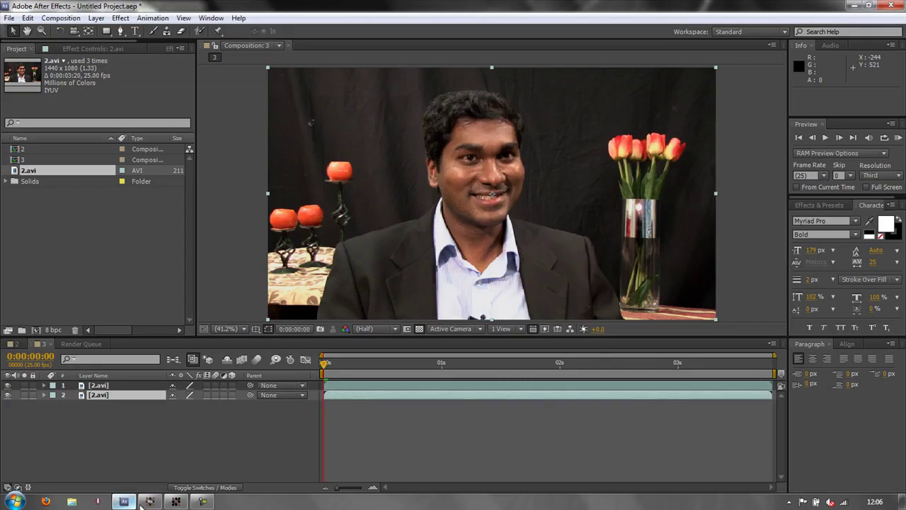
pyautogui.click(106, 395)
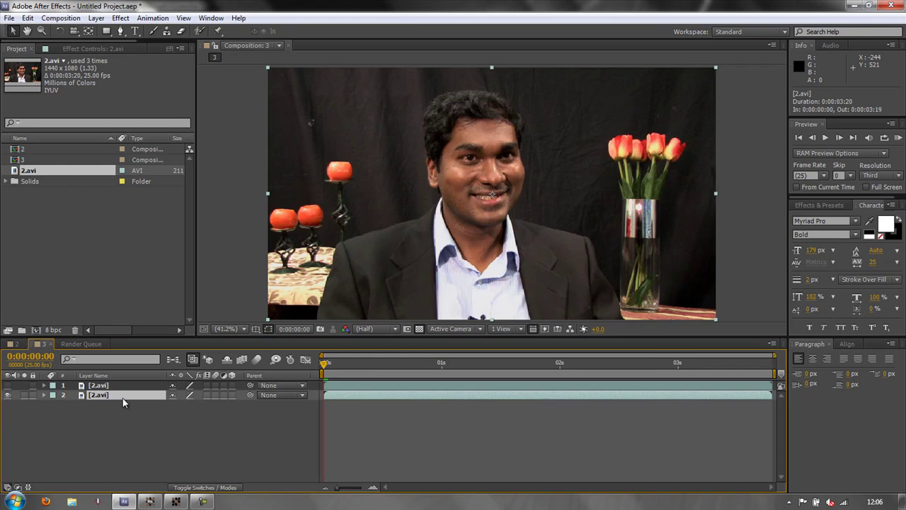
pyautogui.press('Return')
pyautogui.write('Sha')
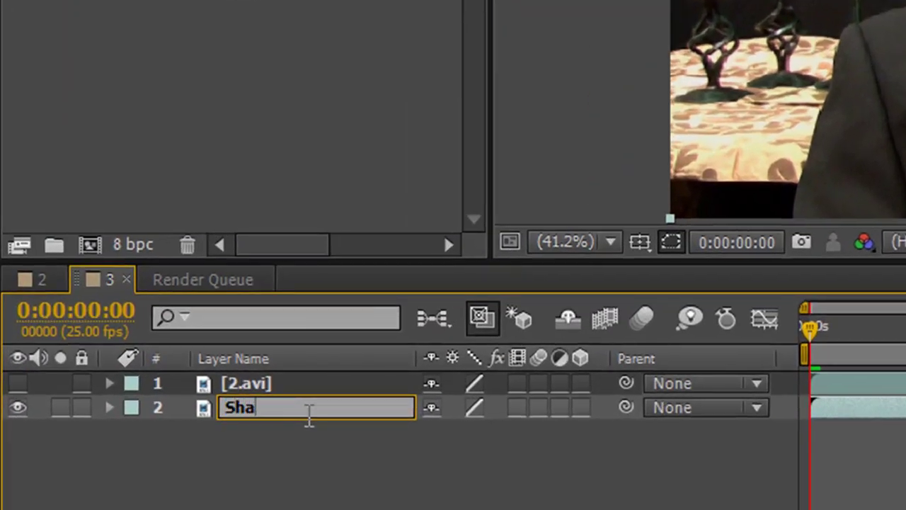
pyautogui.write('pes')
pyautogui.press('Return')
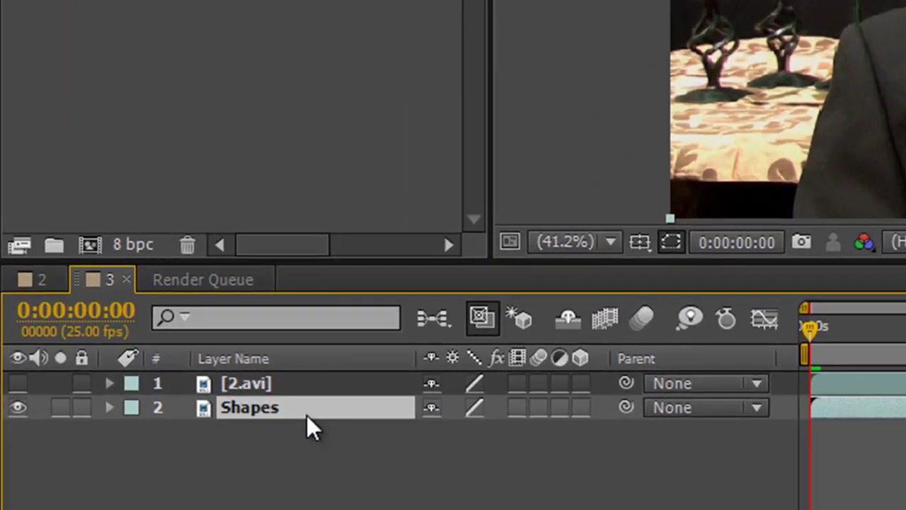
# Rename the upper 2.avi layer as Masks and make it visible
pyautogui.click(255, 386)
pyautogui.press('Return')
pyautogui.write('Masks')
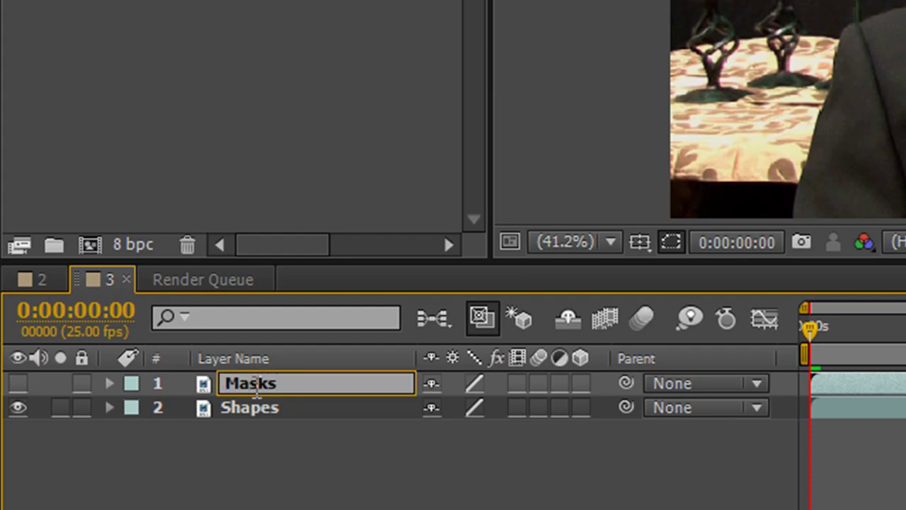
pyautogui.press('Return')
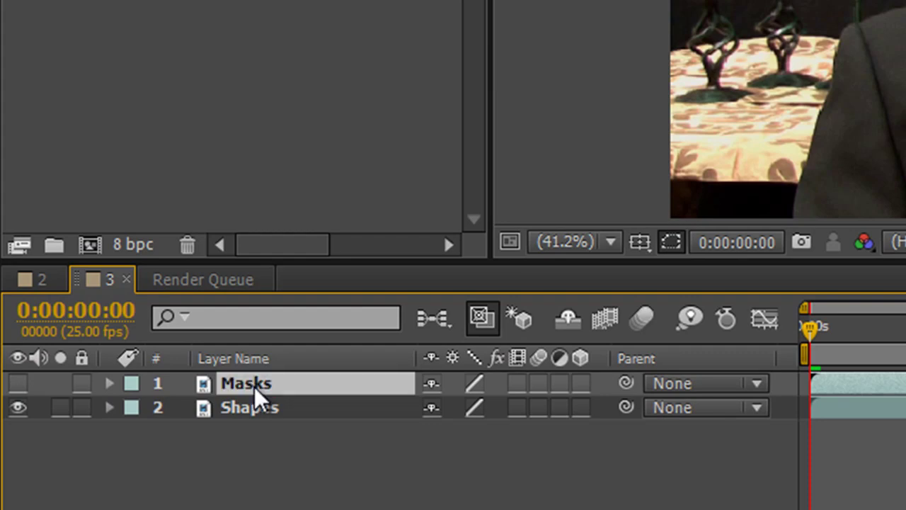
pyautogui.click(18, 383)
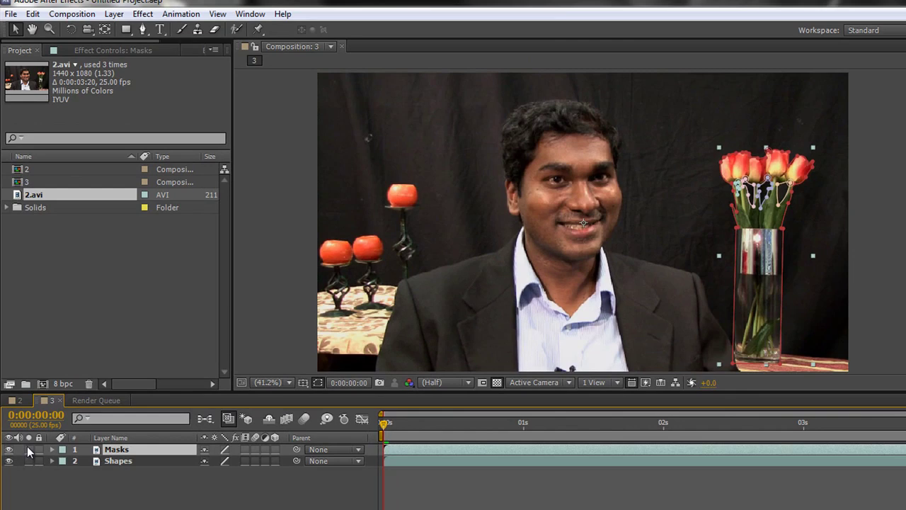
pyautogui.click(60, 383)
pyautogui.click(28, 450)
# Paste the copied mocha shape data onto the Shapes layer and inspect the candle cutout up close
pyautogui.click(118, 461)
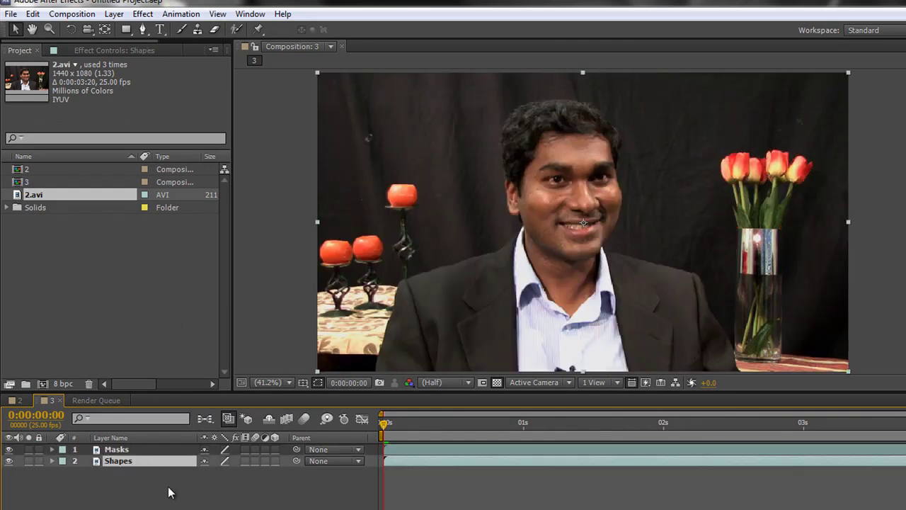
pyautogui.click(31, 15)
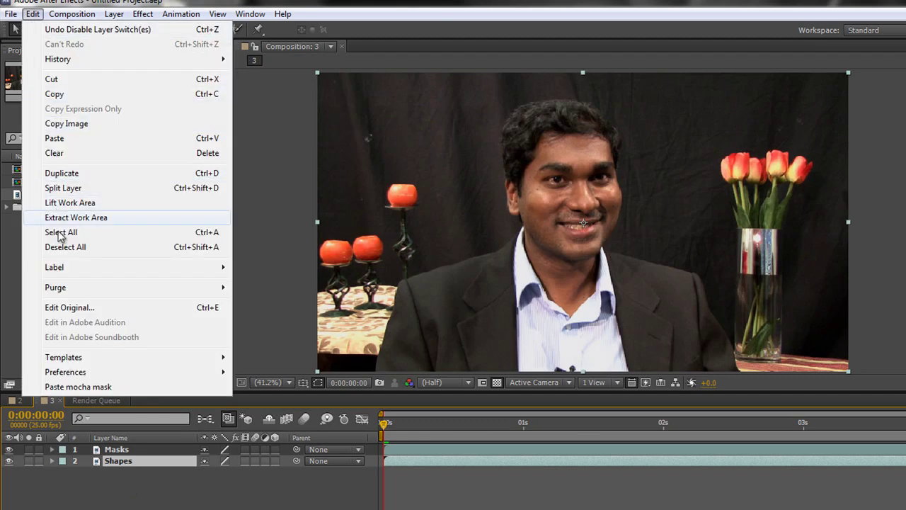
pyautogui.click(57, 140)
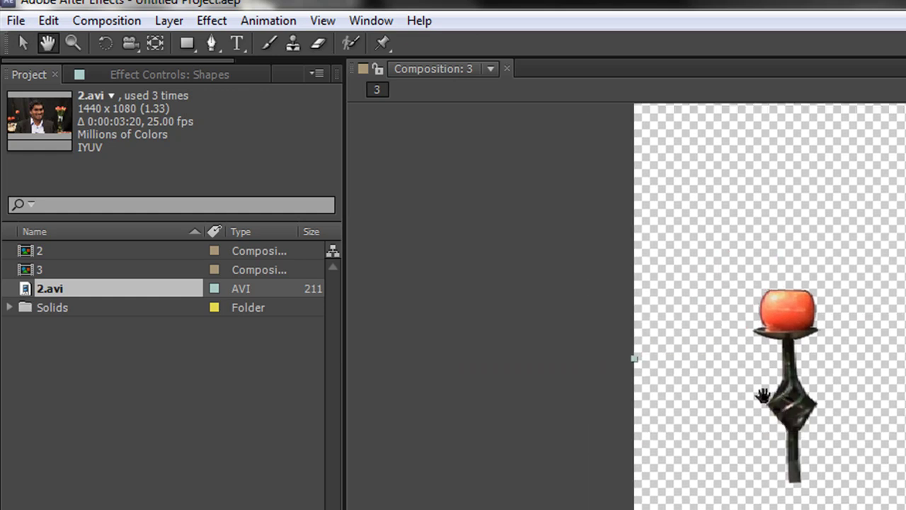
pyautogui.click(771, 392)
pyautogui.press('space')
pyautogui.moveTo(771, 449); pyautogui.dragTo(715, 348)
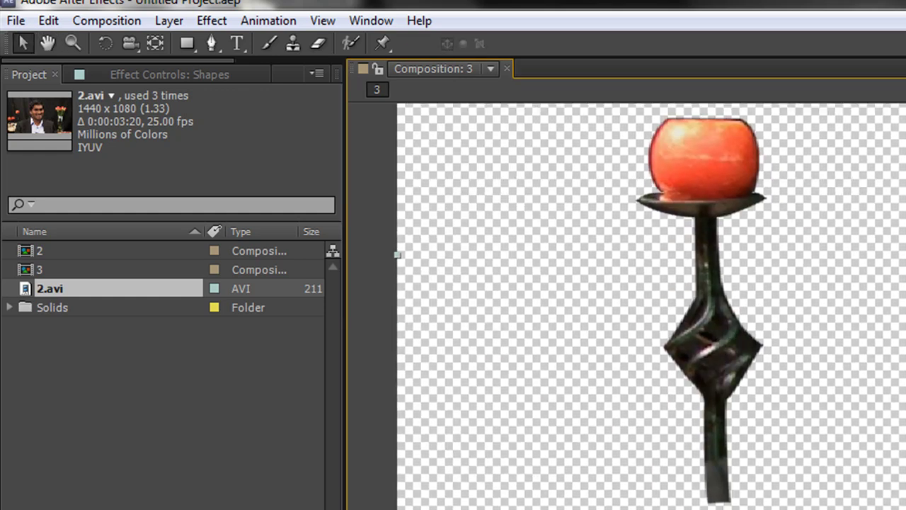
# Set the blend mode of the Hole effect on the Shapes layer to Subtract
pyautogui.click(175, 76)
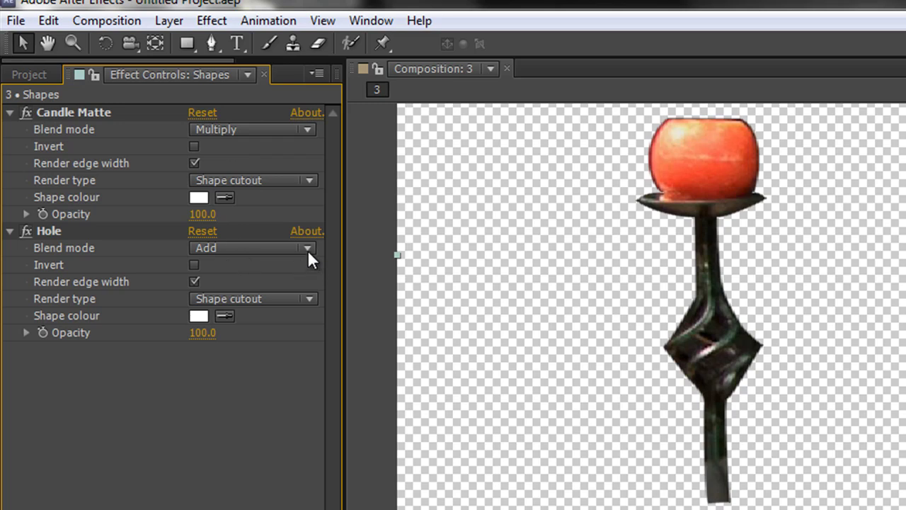
pyautogui.click(45, 229)
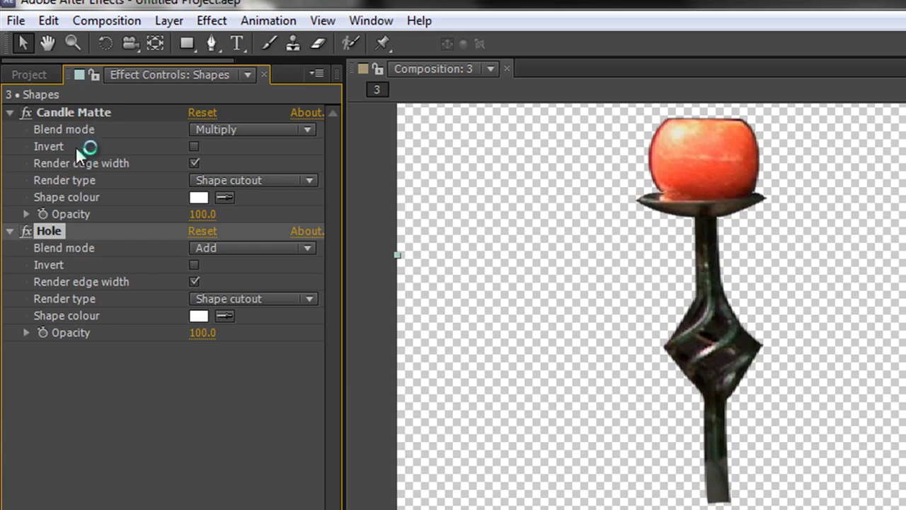
pyautogui.click(82, 411)
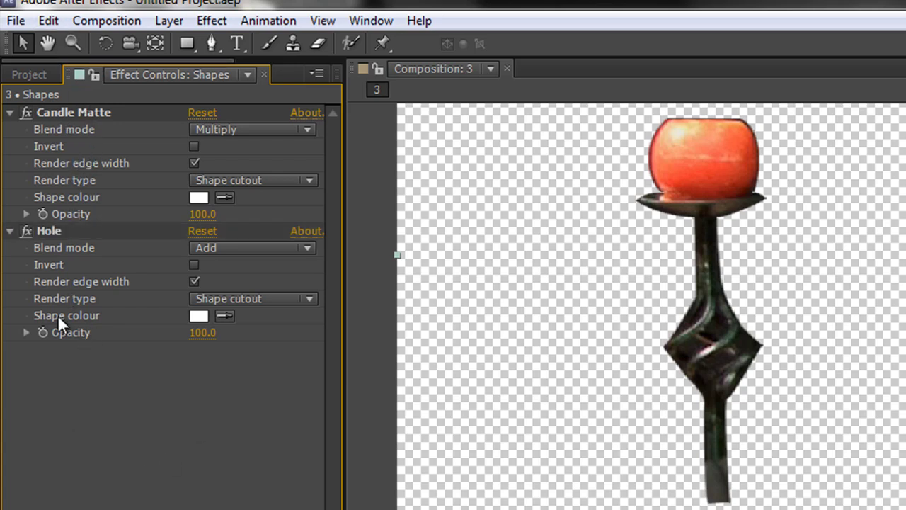
pyautogui.click(57, 228)
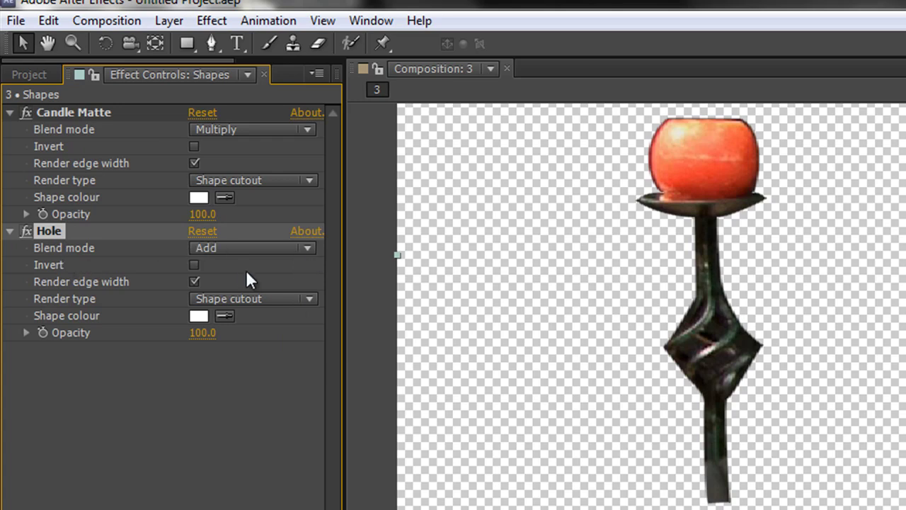
pyautogui.click(304, 249)
pyautogui.click(262, 291)
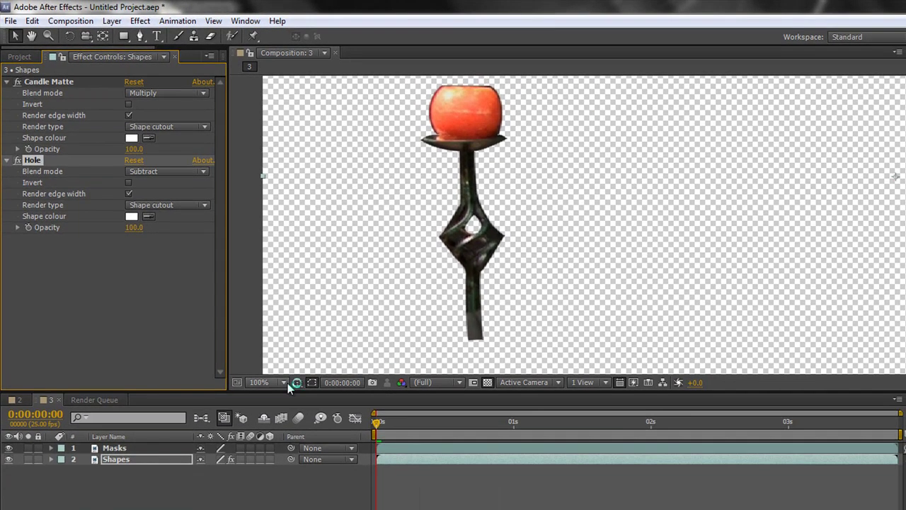
# Fit the composition in the viewer, switch the layer list to source names, and reveal the mask paths of the vase layer
pyautogui.click(283, 382)
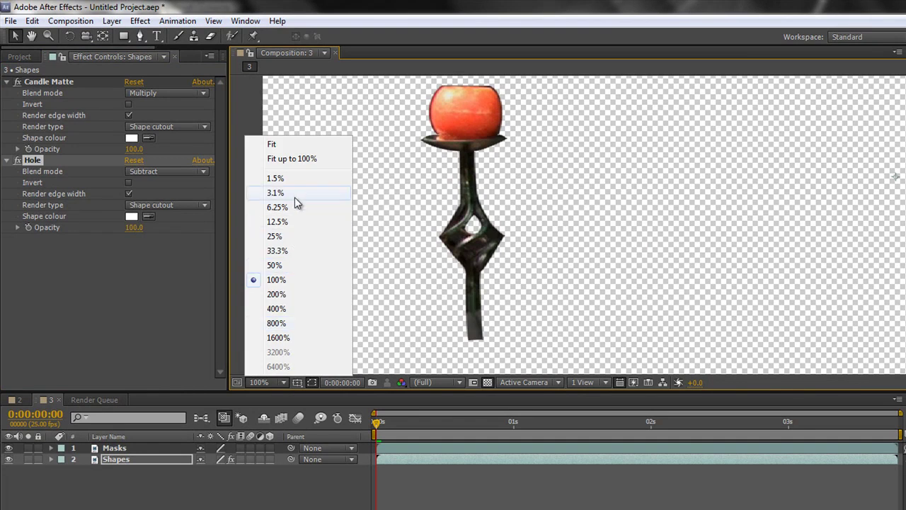
pyautogui.click(298, 159)
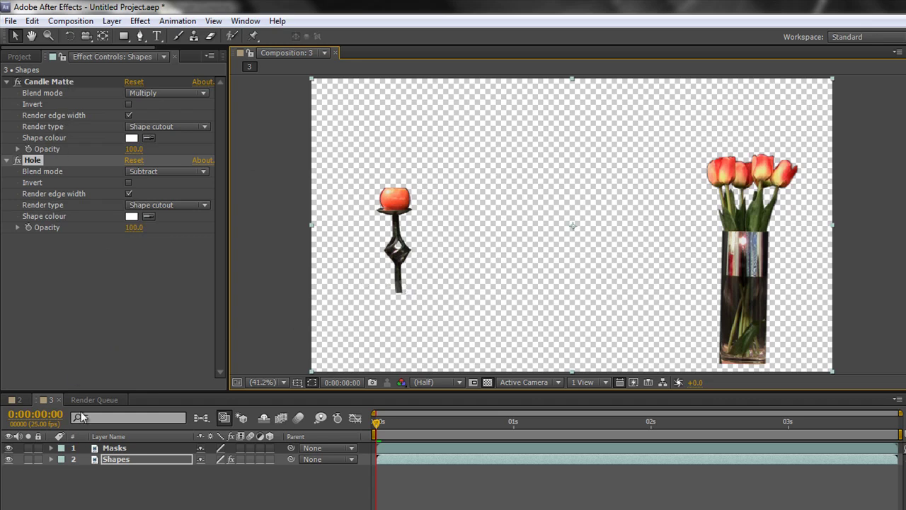
pyautogui.click(115, 448)
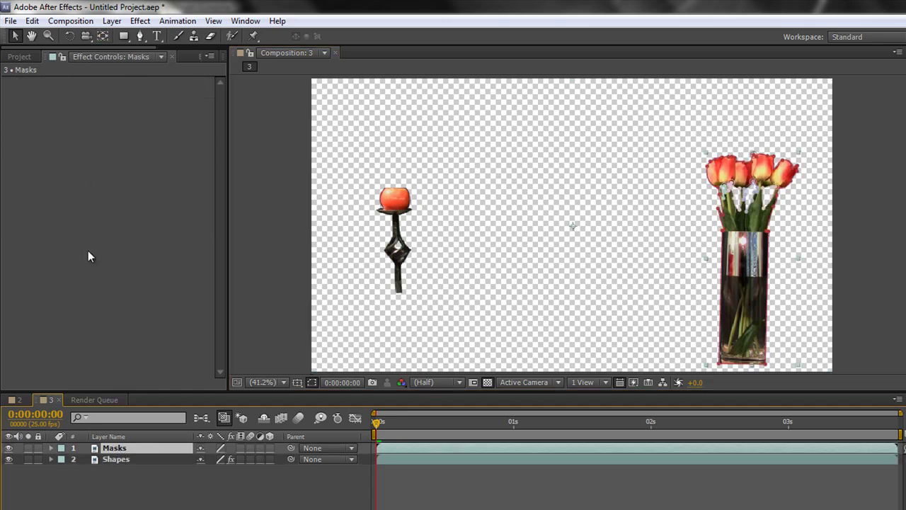
pyautogui.click(139, 439)
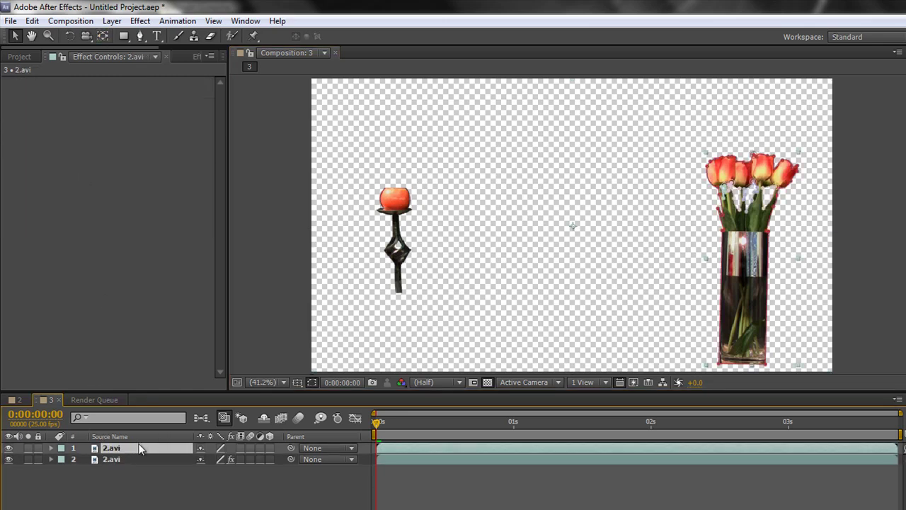
pyautogui.press('m')
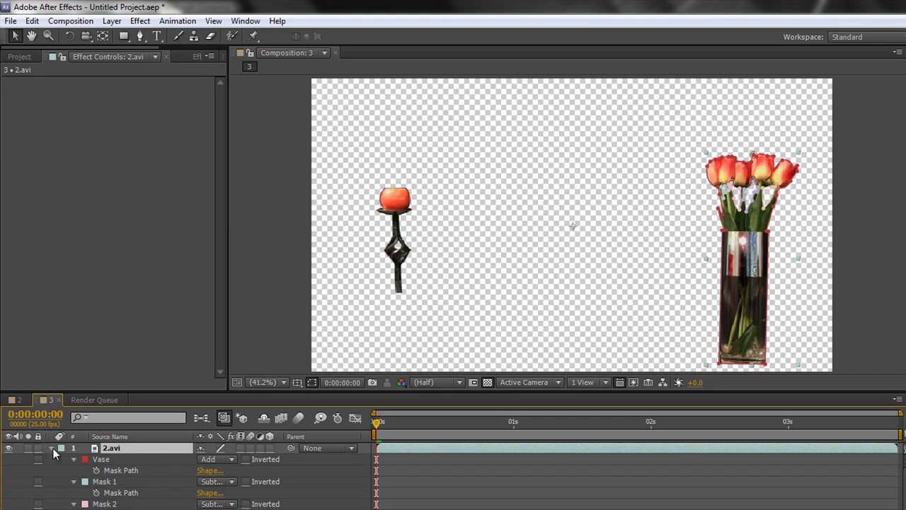
pyautogui.scroll(-2, 136, 461)
# Turn off the Candle Matte effect on the candle's layer
pyautogui.hotkey('ctrl', 'v')
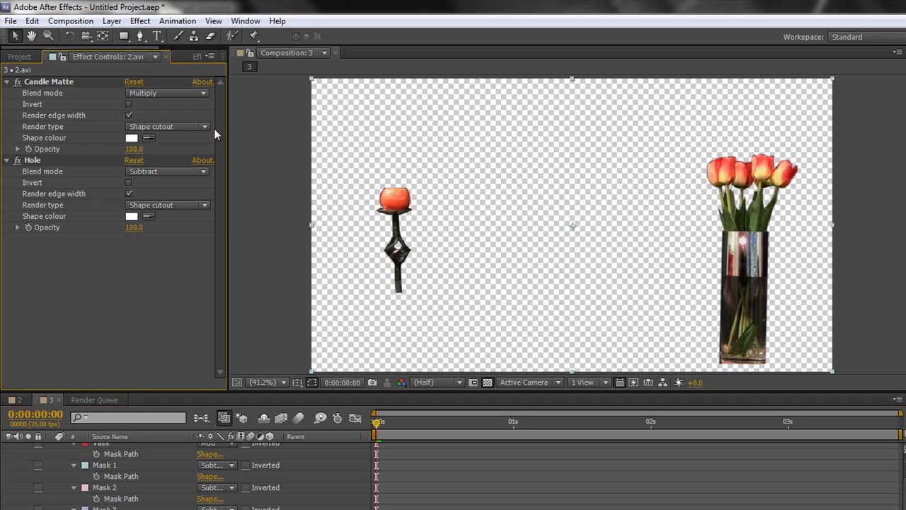
pyautogui.click(17, 82)
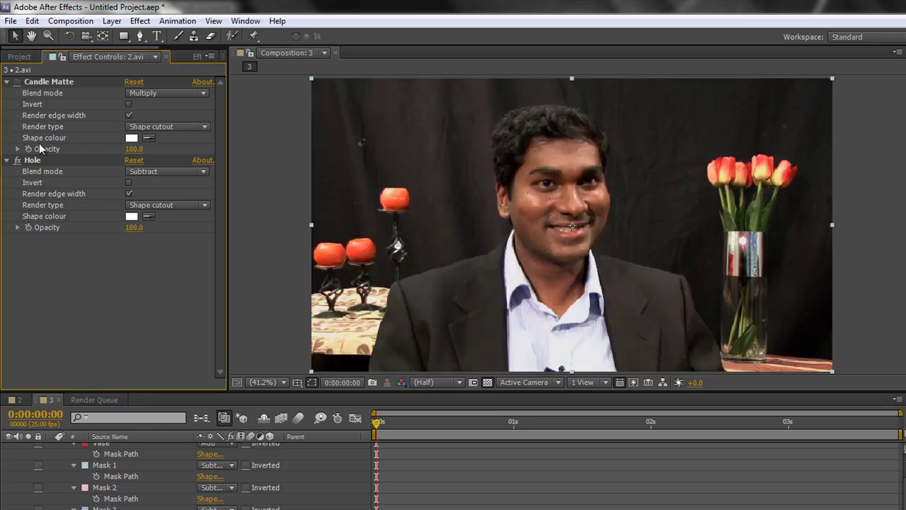